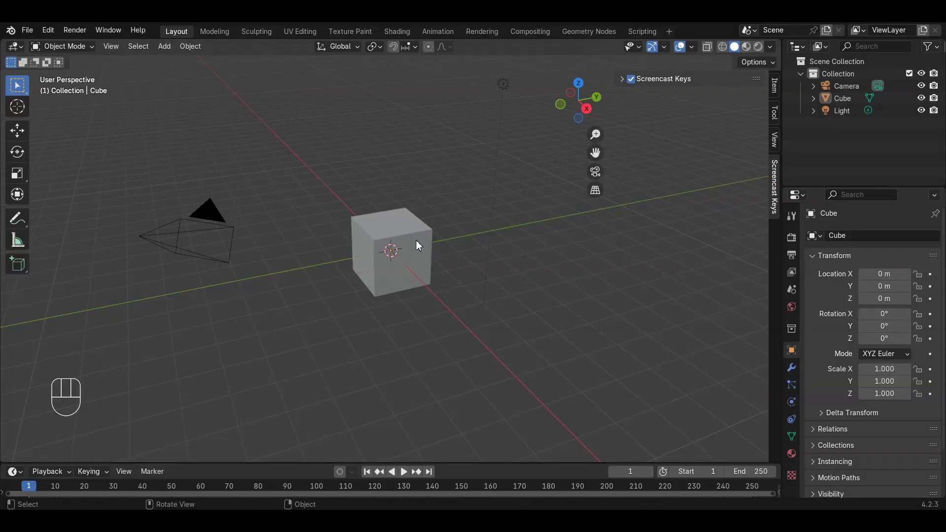
Delete the default cube, camera and light from the scene.
{"action": "left_click", "coordinate": [416, 236]}
{"action": "key", "text": "a"}
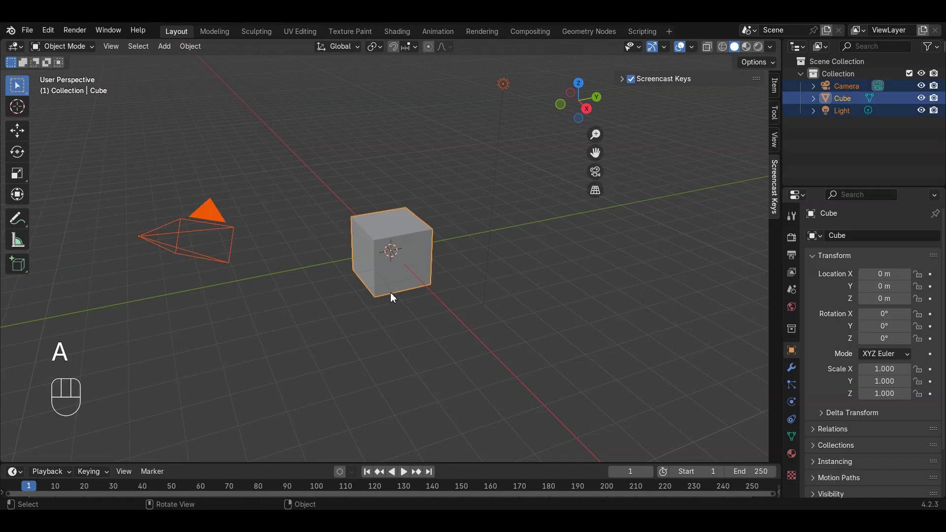
{"action": "key", "text": "x"}
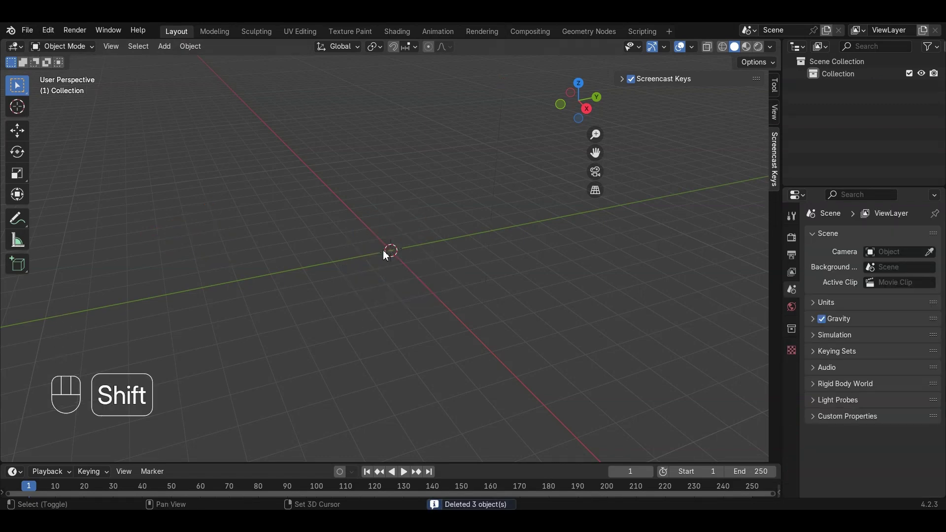
Add a plane at the origin and scale it up twice in Edit Mode into a large floor.
{"action": "key", "text": "shift+a"}
{"action": "mouse_move", "coordinate": [382, 268]}
{"action": "left_click", "coordinate": [431, 266]}
{"action": "key", "text": "Tab"}
{"action": "key", "text": "s"}
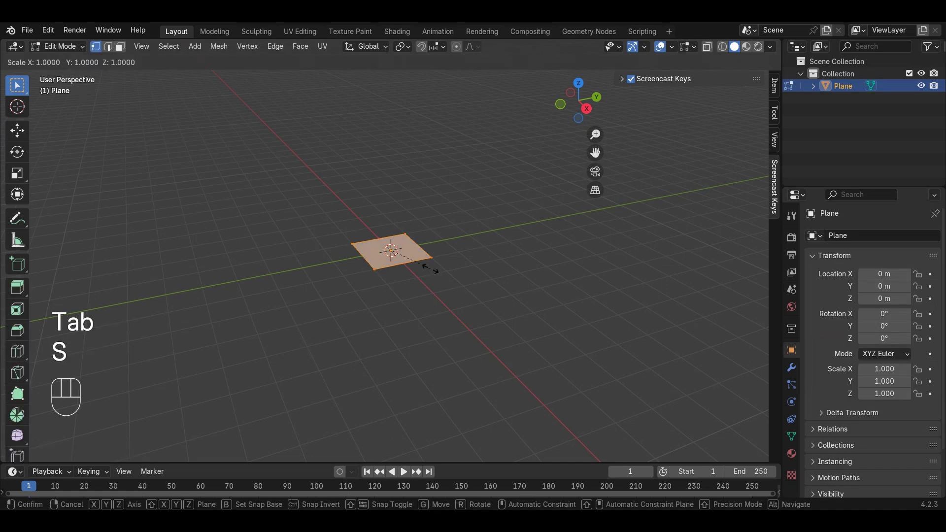
{"action": "left_click", "coordinate": [778, 400]}
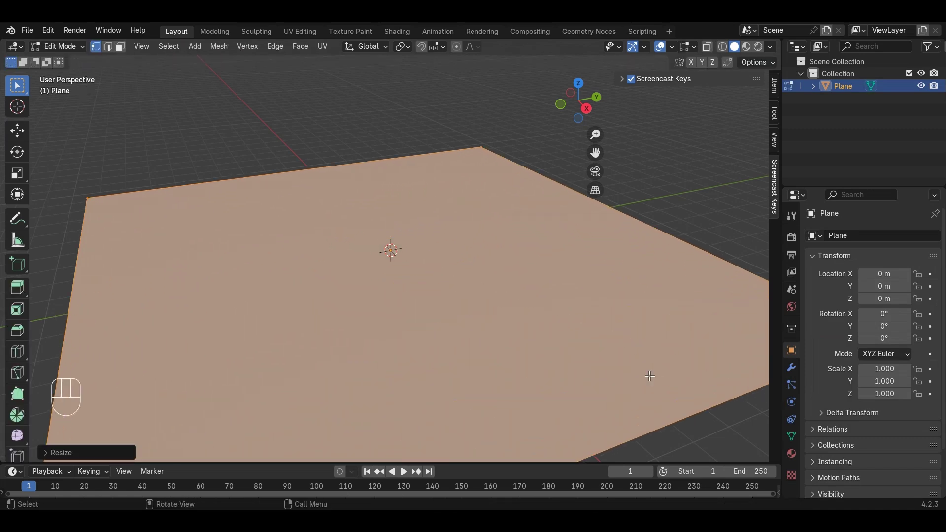
{"action": "key", "text": "s"}
{"action": "left_click", "coordinate": [764, 395]}
{"action": "key", "text": "Tab"}
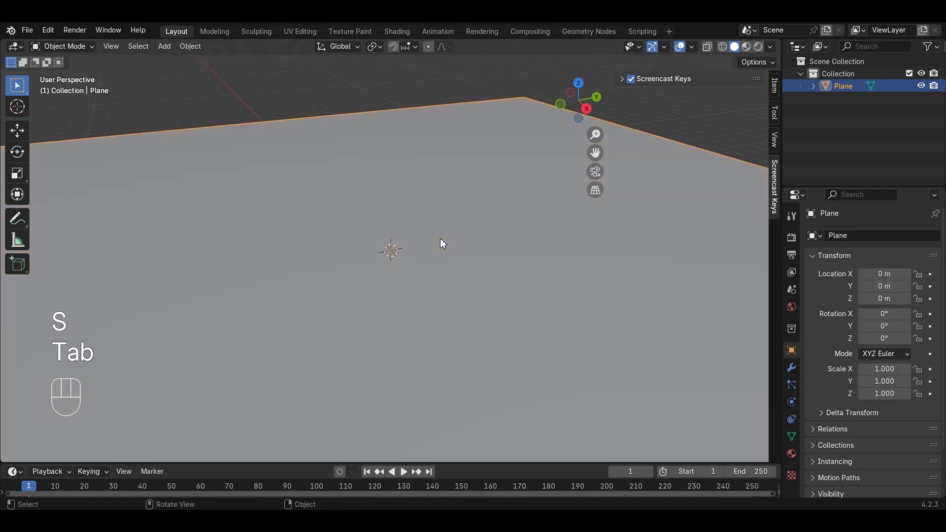
Add a cube and raise it to Z = 1 m.
{"action": "key", "text": "shift+a"}
{"action": "mouse_move", "coordinate": [439, 238]}
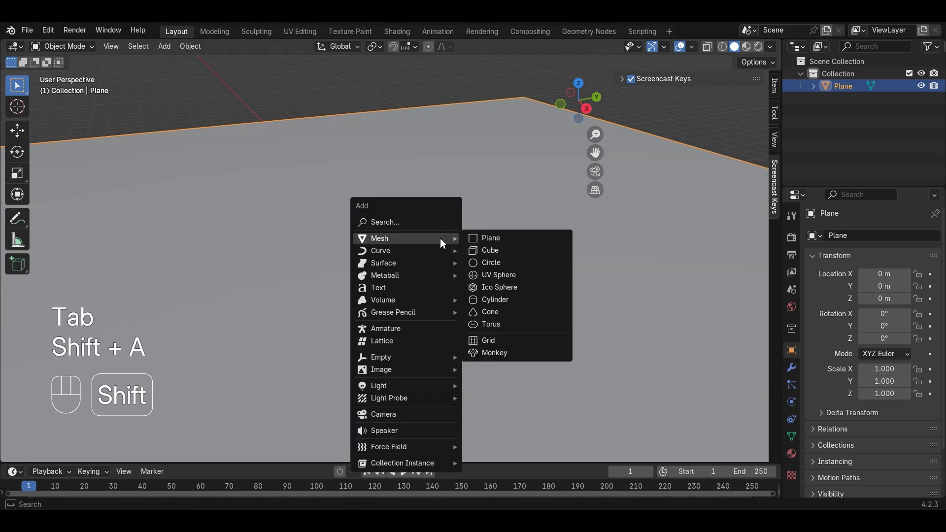
{"action": "left_click", "coordinate": [487, 250]}
{"action": "key", "text": "g"}
{"action": "key", "text": "z"}
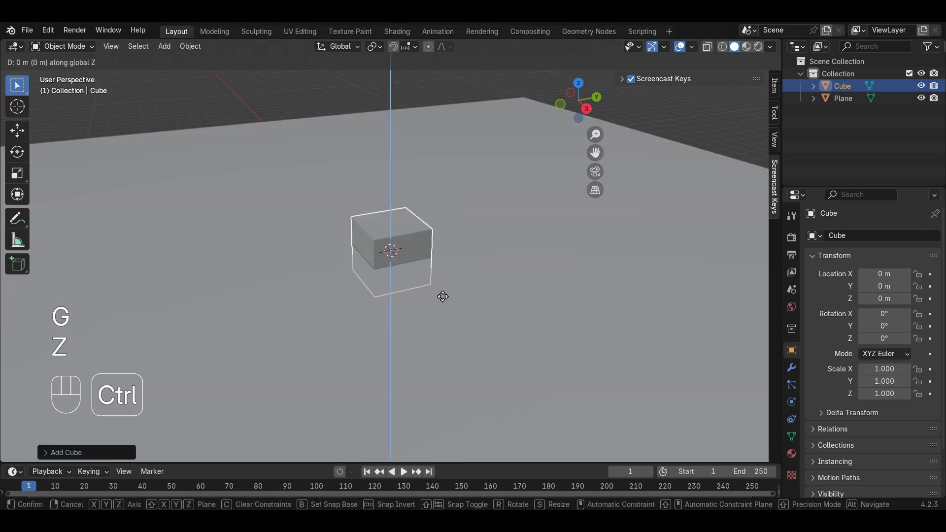
{"action": "left_click", "coordinate": [447, 274]}
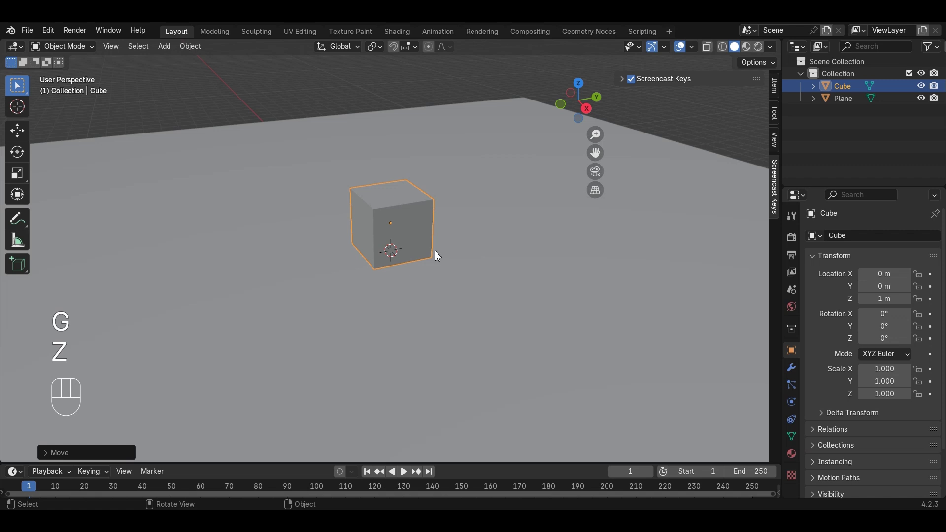
Scale the cube to X 0.146 and Y 0.537 into a thin domino slab, then frame it.
{"action": "key", "text": "s"}
{"action": "key", "text": "x"}
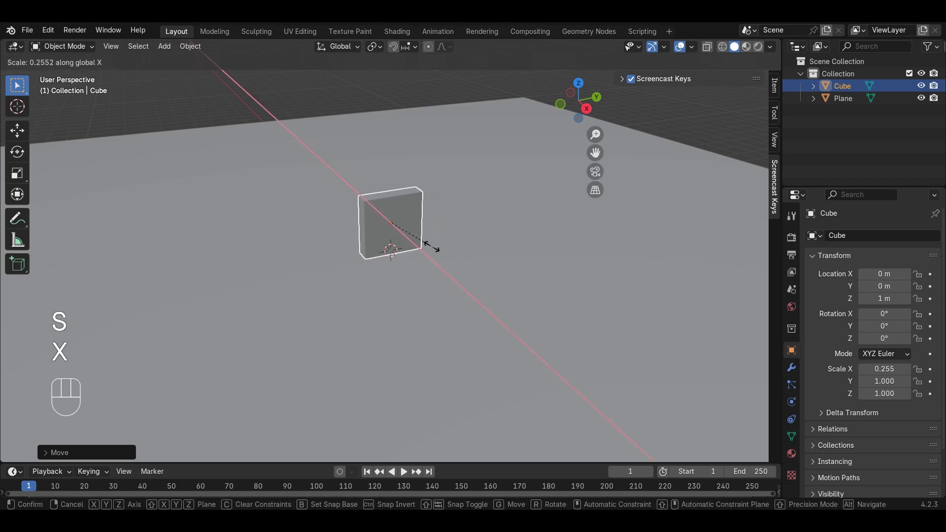
{"action": "left_click", "coordinate": [402, 235]}
{"action": "key", "text": "s"}
{"action": "key", "text": "x"}
{"action": "left_click", "coordinate": [517, 293]}
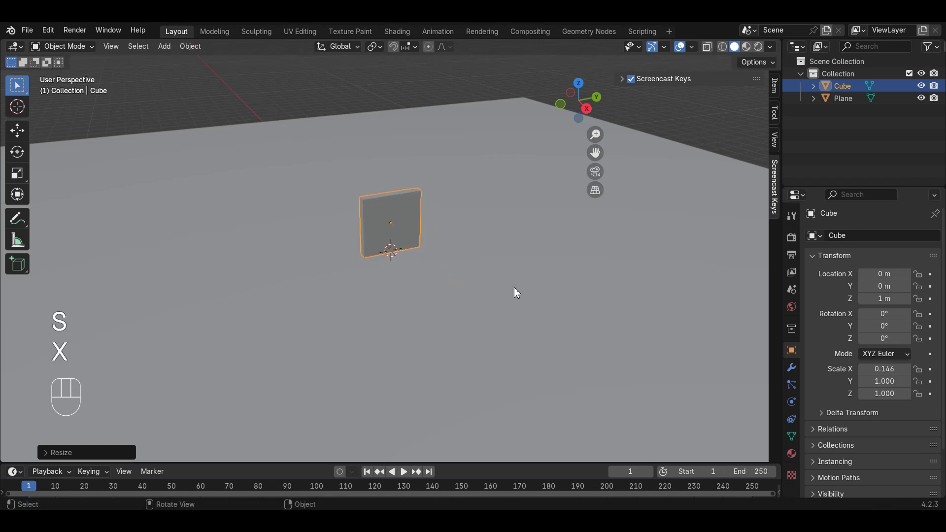
{"action": "key", "text": "s"}
{"action": "key", "text": "y"}
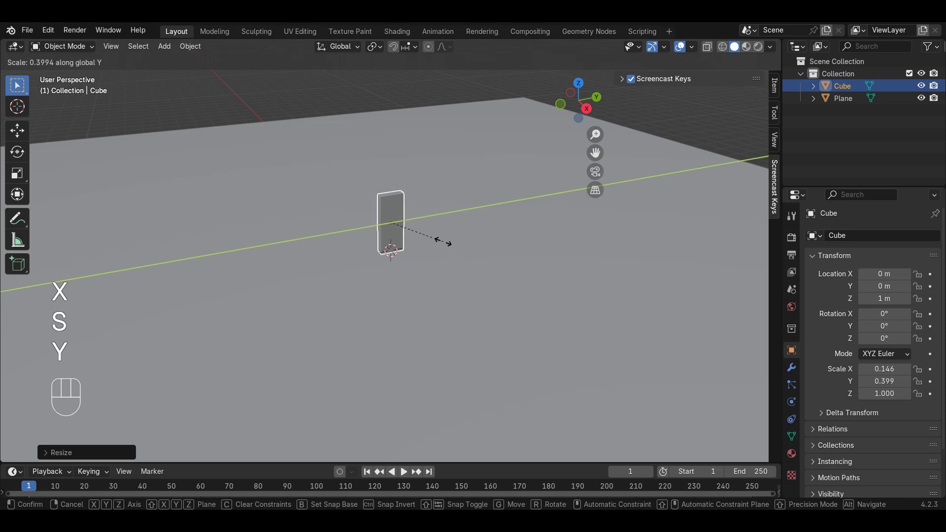
{"action": "left_click", "coordinate": [463, 247]}
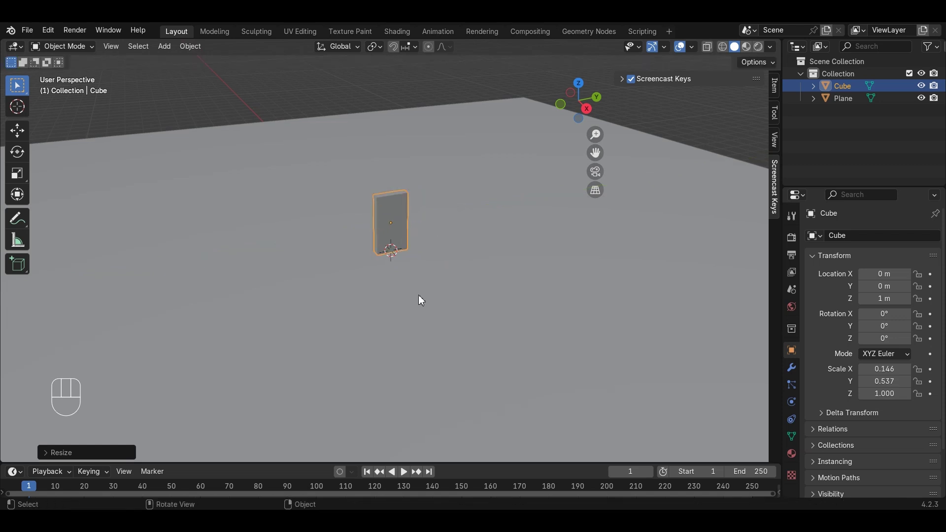
{"action": "key", "text": "KP_Decimal"}
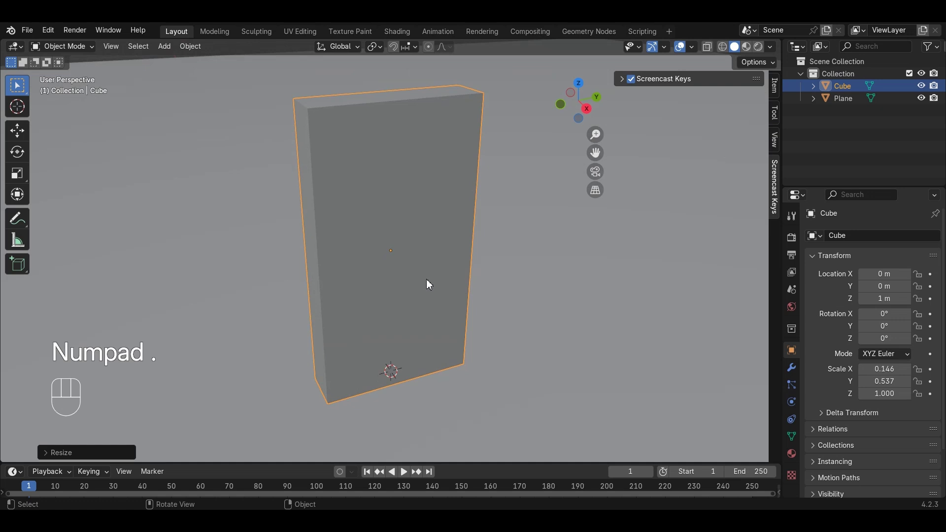
{"action": "middle_click_drag", "start_coordinate": [377, 215], "coordinate": [401, 218]}
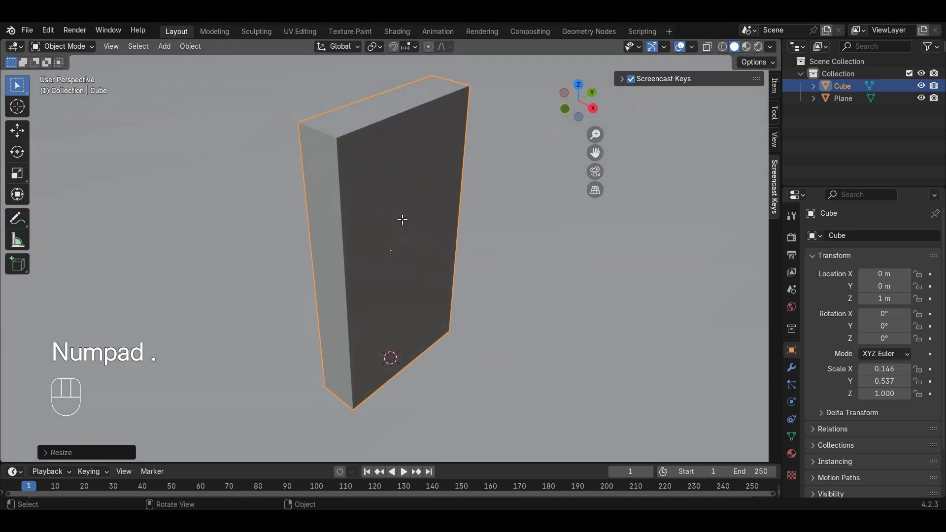
Bevel the domino's edges with 5 segments in Edit Mode.
{"action": "key", "text": "Tab"}
{"action": "key", "text": "ctrl"}
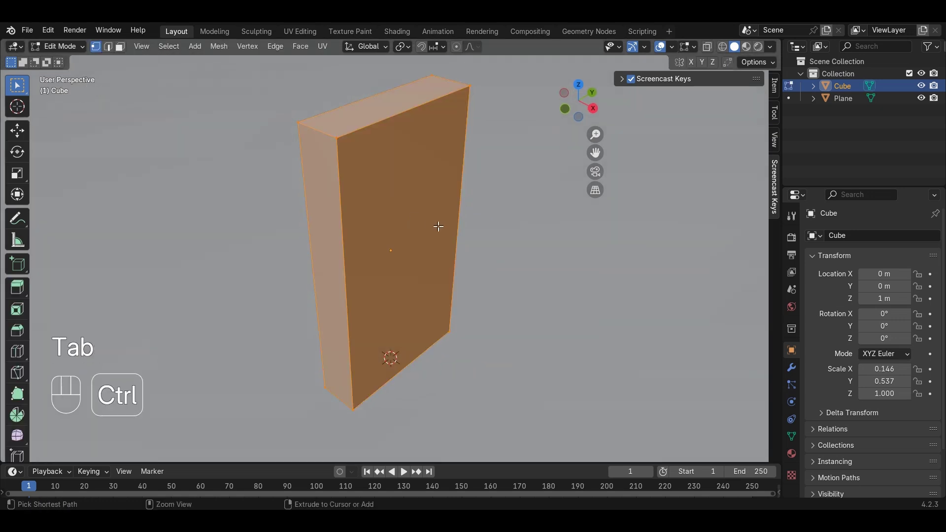
{"action": "key", "text": "ctrl+b"}
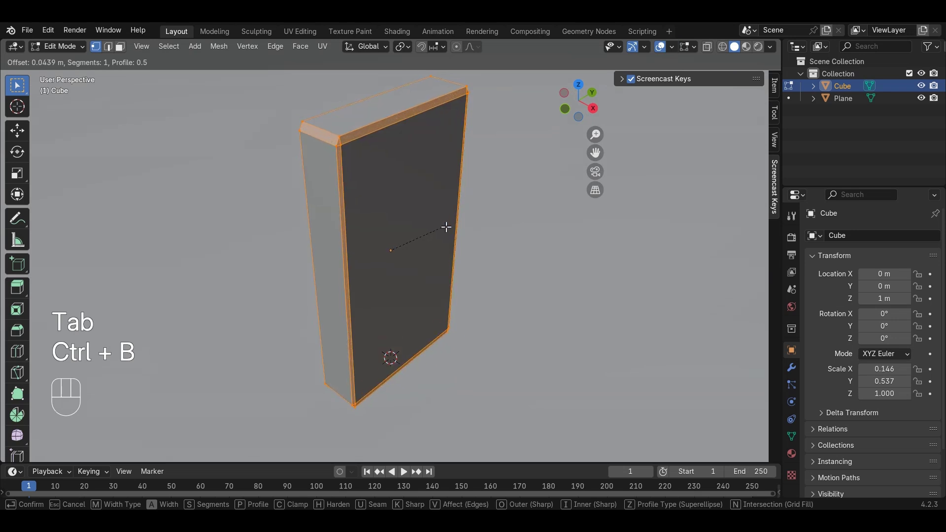
{"action": "scroll", "coordinate": [447, 228], "scroll_direction": "up", "scroll_amount": 1}
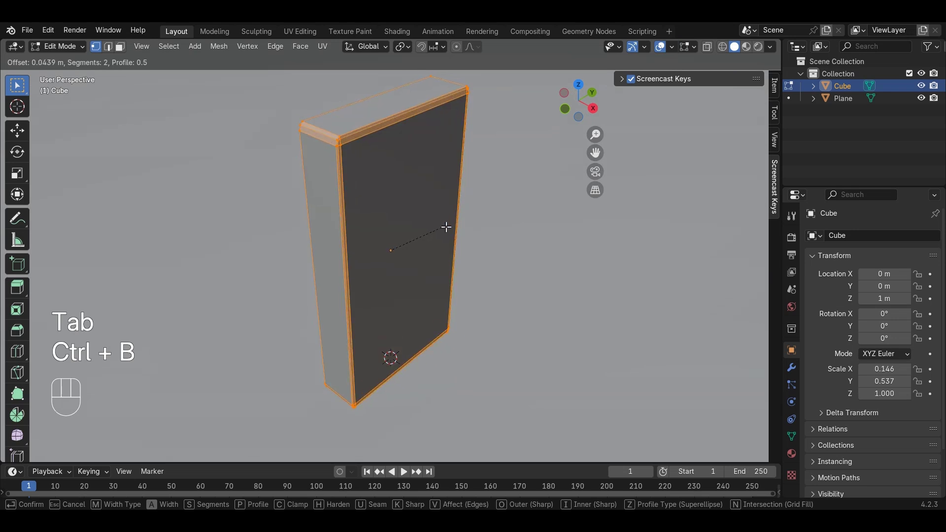
{"action": "scroll", "coordinate": [446, 227], "scroll_direction": "up", "scroll_amount": 1}
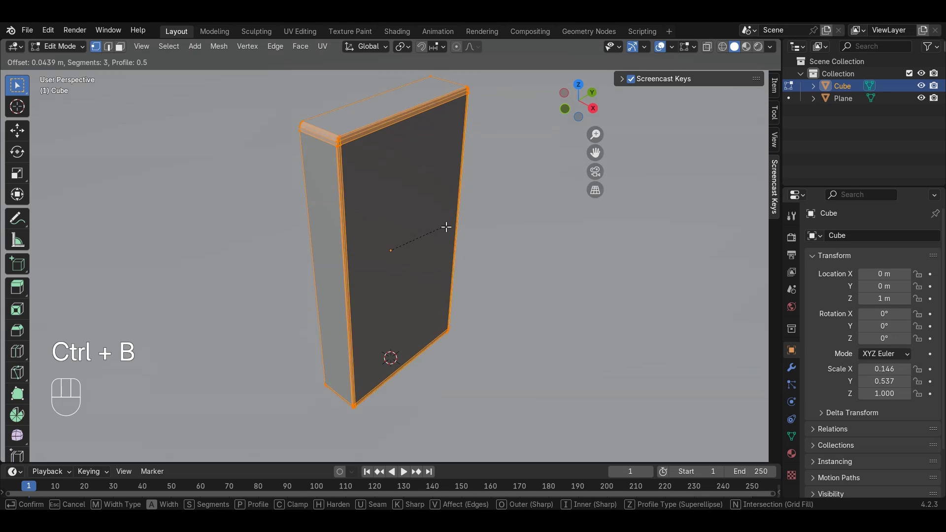
{"action": "scroll", "coordinate": [447, 227], "scroll_direction": "up", "scroll_amount": 1}
{"action": "scroll", "coordinate": [447, 227], "scroll_direction": "up", "scroll_amount": 1}
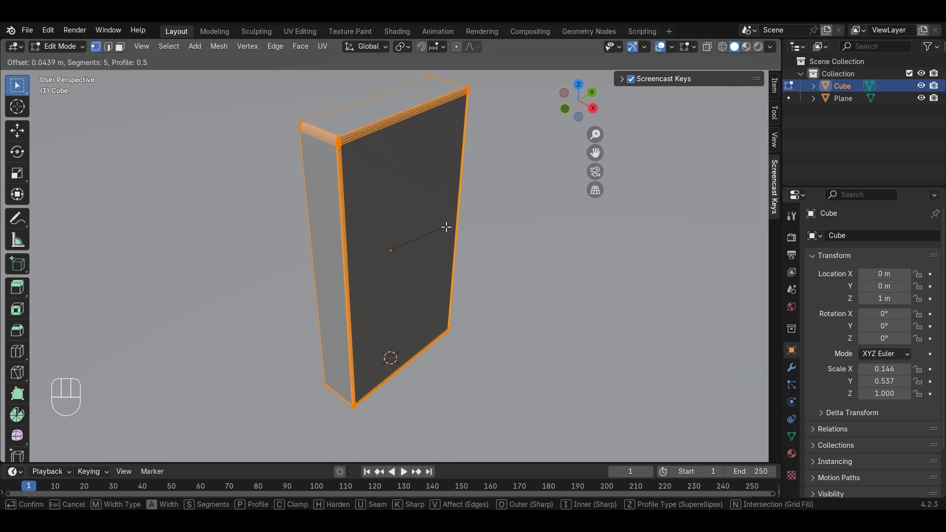
{"action": "mouse_move", "coordinate": [447, 227]}
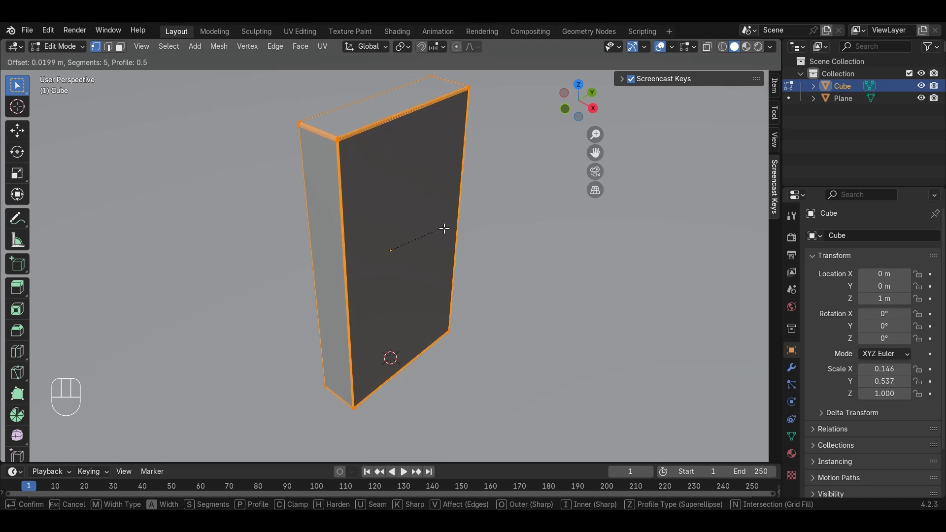
{"action": "left_click", "coordinate": [445, 228]}
Shade the domino smooth and zoom out to show the floor.
{"action": "key", "text": "Tab"}
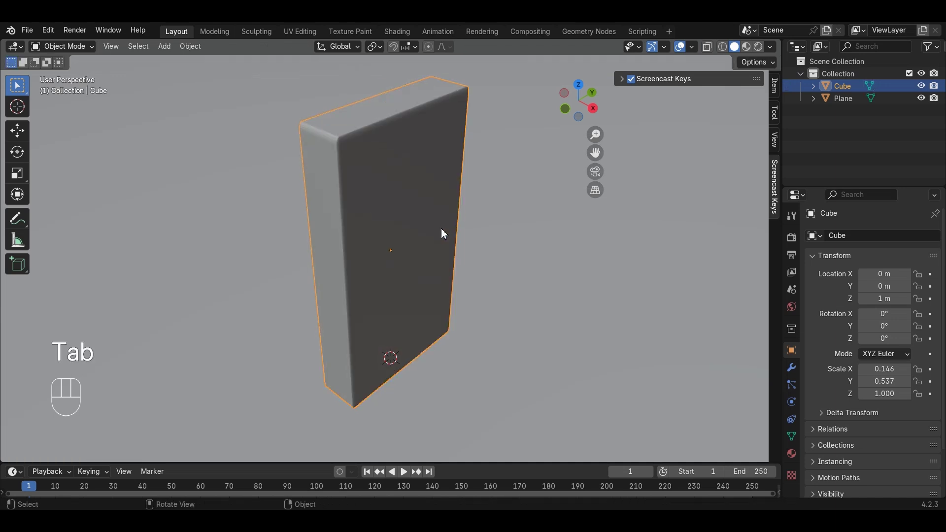
{"action": "right_click", "coordinate": [432, 227]}
{"action": "left_click", "coordinate": [431, 226]}
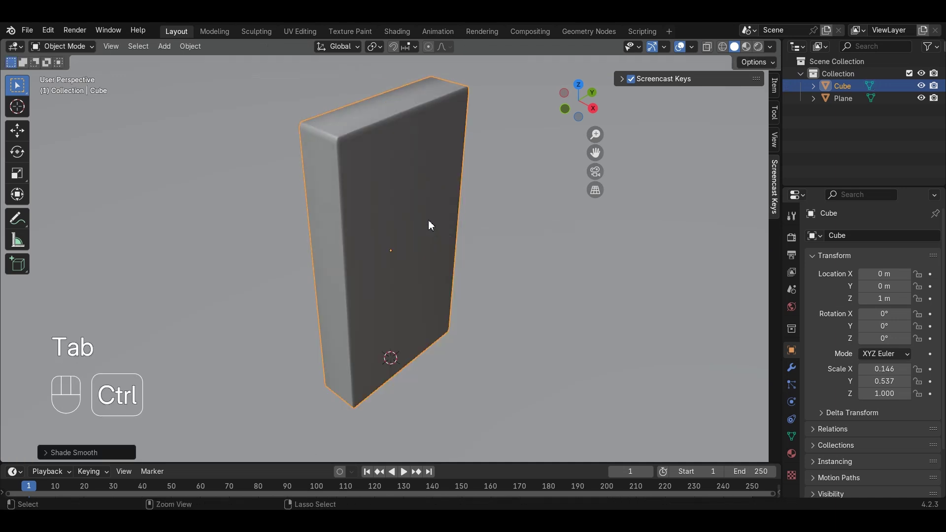
{"action": "middle_click_drag", "start_coordinate": [429, 224], "coordinate": [446, 416], "text": "ctrl"}
{"action": "middle_click_drag", "start_coordinate": [475, 331], "coordinate": [455, 304]}
{"action": "key", "text": "shift+a"}
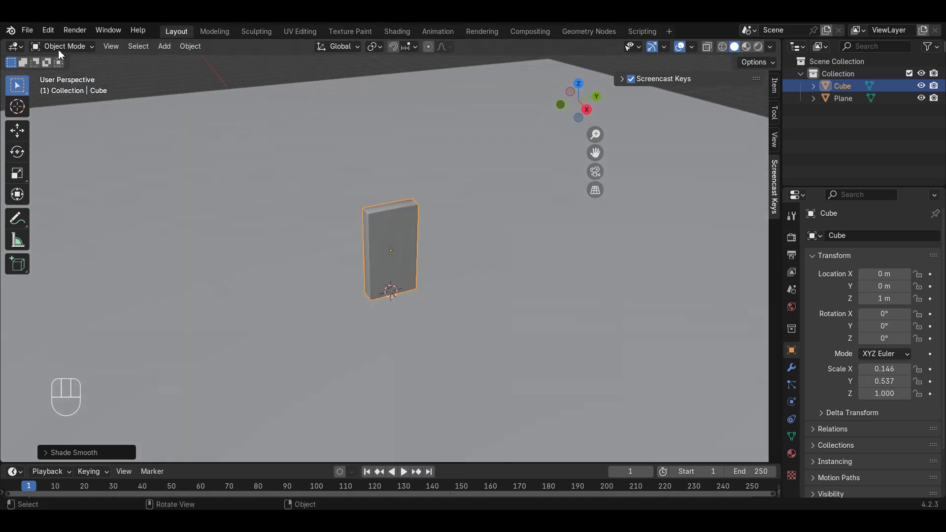
In Preferences, search the extensions for 'extra c' to find Extra Curve Objects.
{"action": "left_click", "coordinate": [30, 31]}
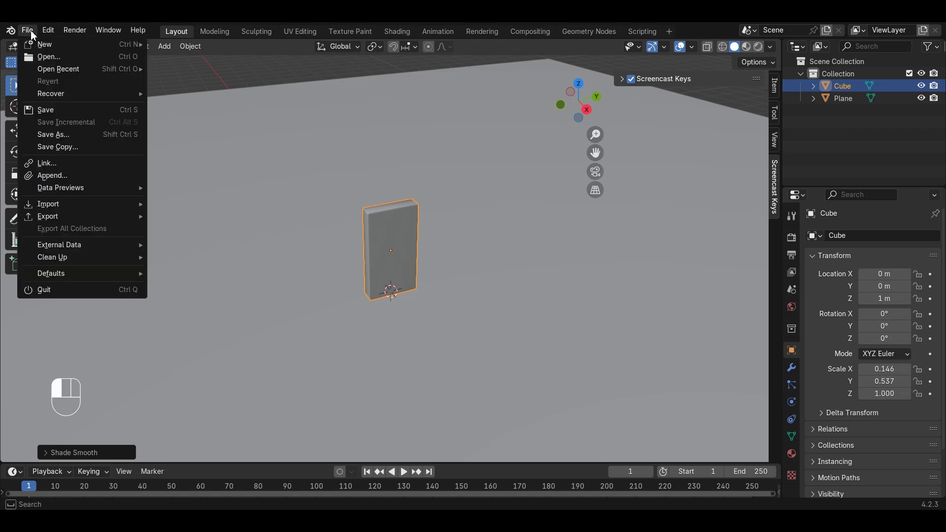
{"action": "mouse_move", "coordinate": [48, 31]}
{"action": "left_click", "coordinate": [74, 183]}
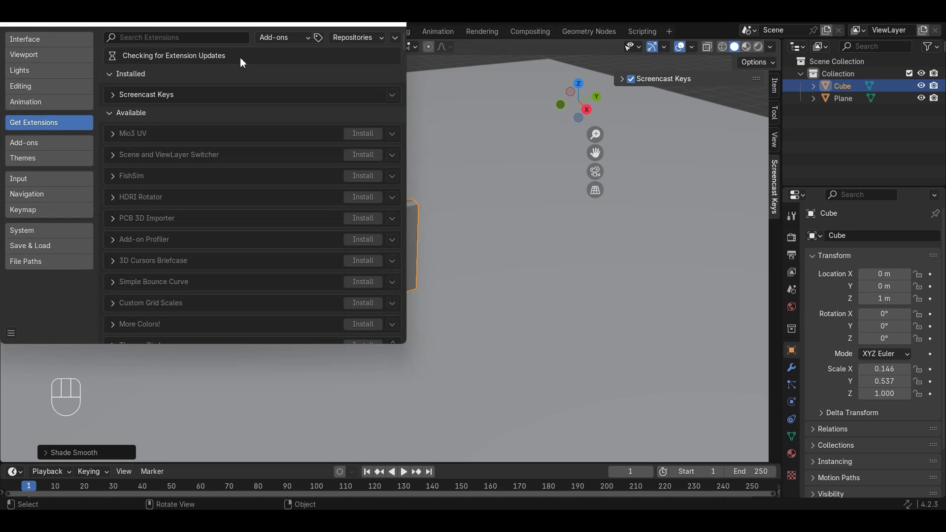
{"action": "left_click", "coordinate": [167, 37]}
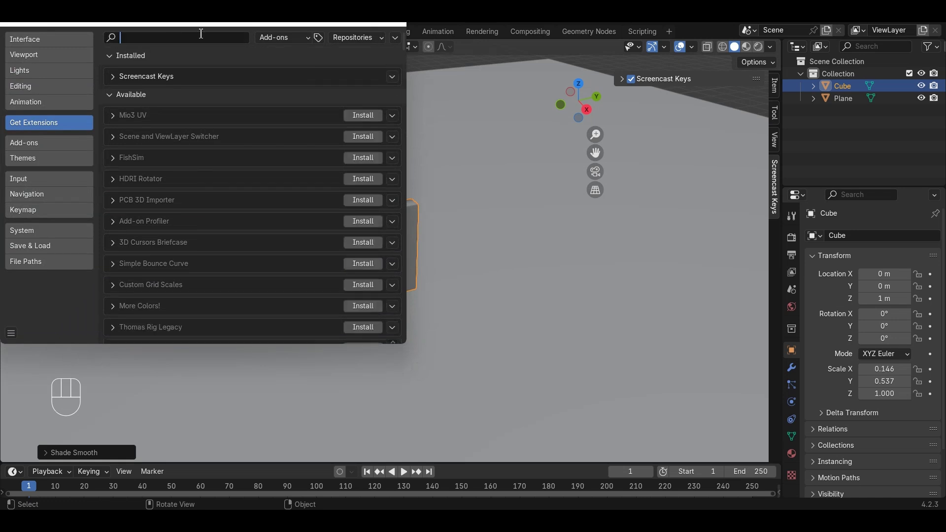
{"action": "type", "text": "extra c"}
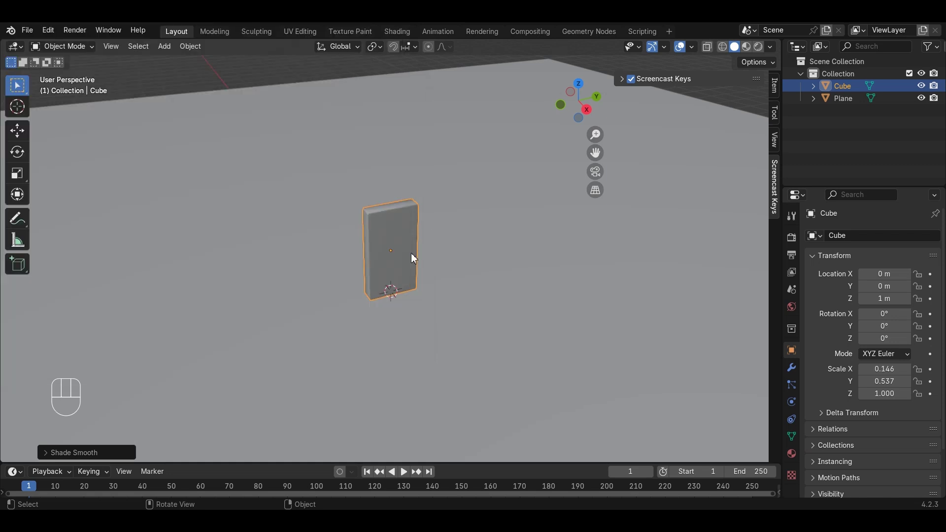
Add a Helix curve to the scene.
{"action": "key", "text": "shift+a"}
{"action": "mouse_move", "coordinate": [404, 286]}
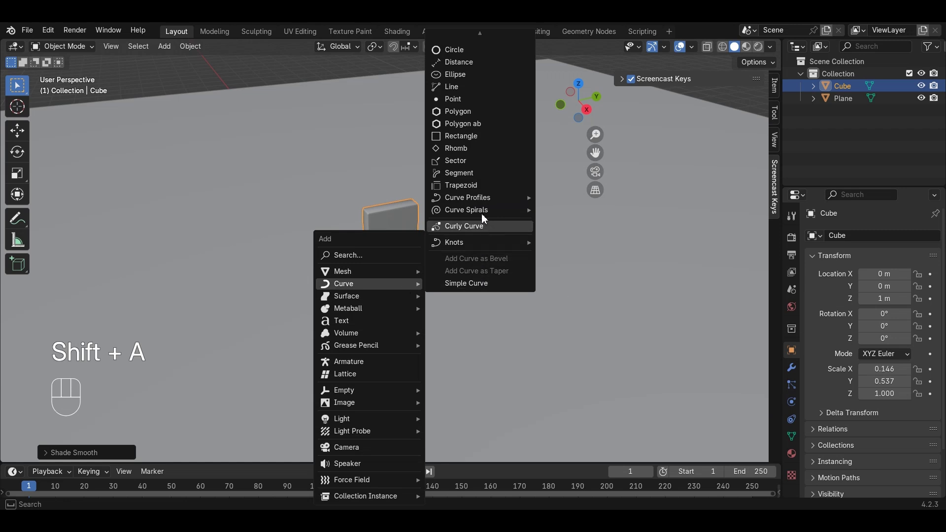
{"action": "mouse_move", "coordinate": [485, 212]}
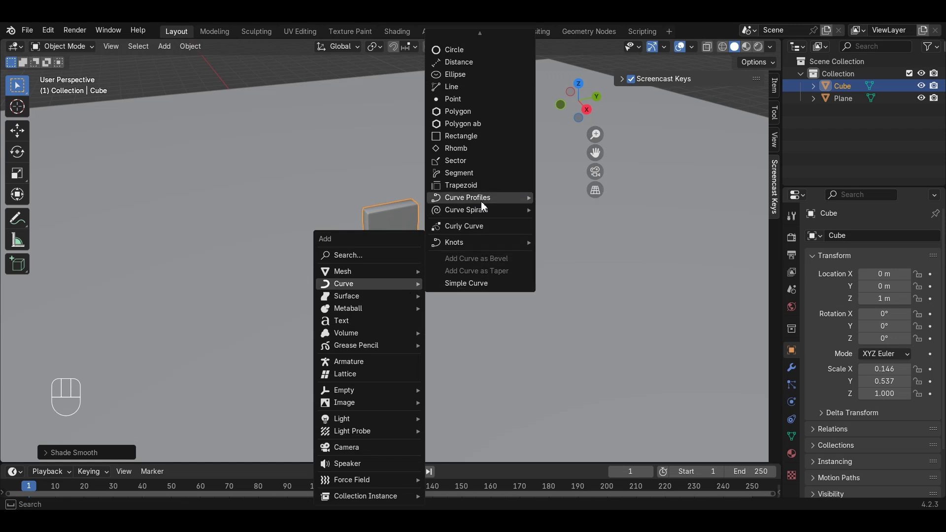
{"action": "left_click", "coordinate": [603, 266]}
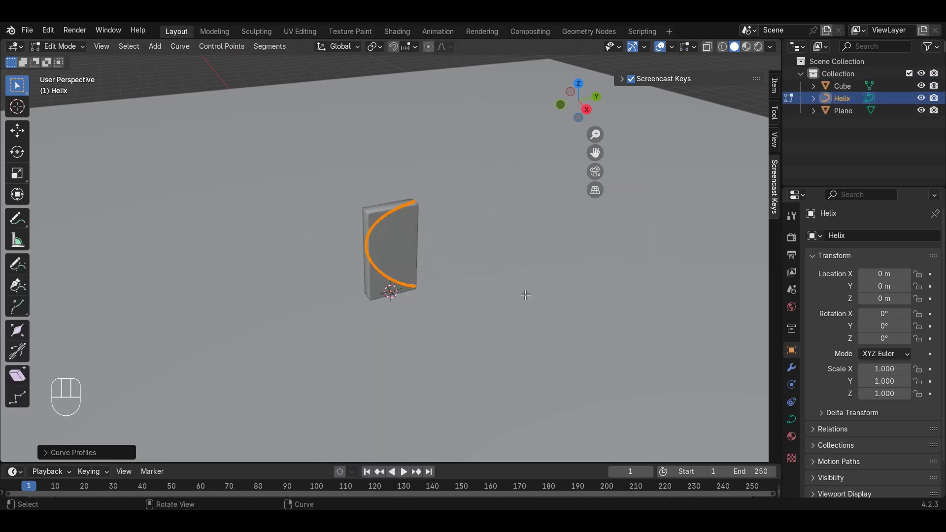
{"action": "middle_click_drag", "start_coordinate": [377, 271], "coordinate": [375, 237]}
Set the Helix height to 0 and widen it to 23.68.
{"action": "left_click", "coordinate": [73, 452]}
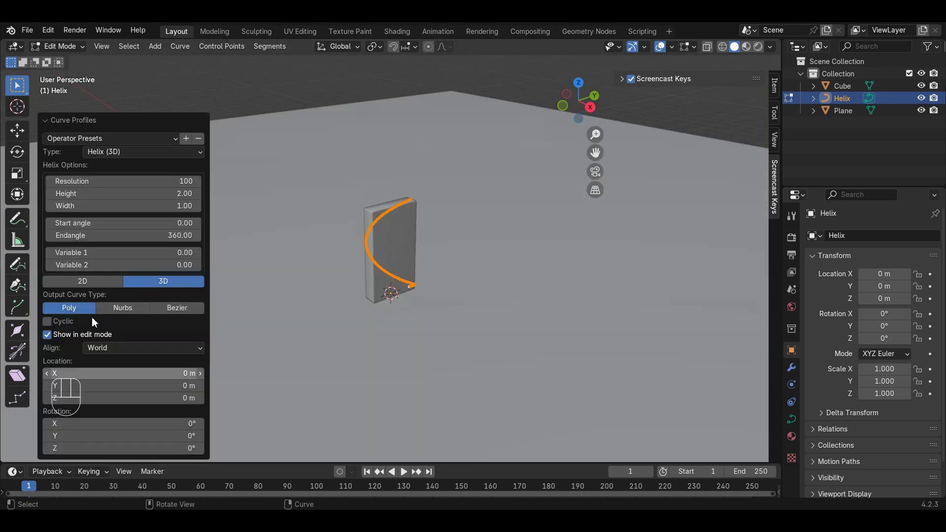
{"action": "left_click", "coordinate": [163, 197]}
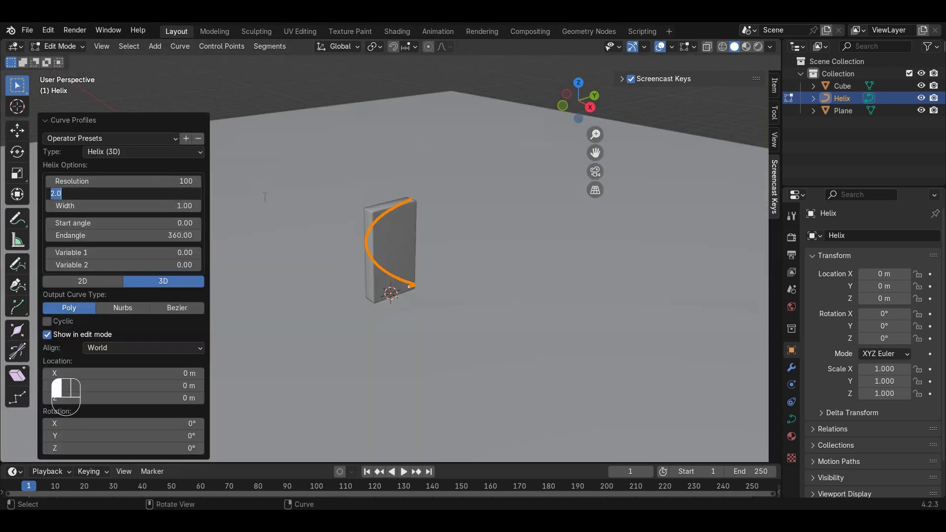
{"action": "type", "text": "0"}
{"action": "key", "text": "Return"}
{"action": "left_click_drag", "start_coordinate": [129, 206], "coordinate": [412, 247]}
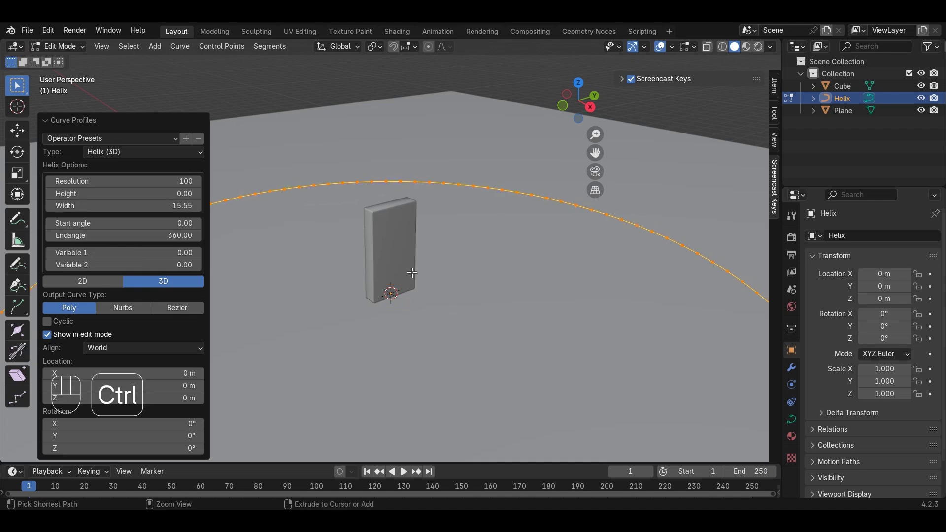
{"action": "middle_click_drag", "start_coordinate": [412, 271], "coordinate": [413, 315], "text": "ctrl"}
{"action": "left_click_drag", "start_coordinate": [140, 206], "coordinate": [229, 221]}
{"action": "middle_click_drag", "start_coordinate": [292, 275], "coordinate": [260, 333]}
{"action": "left_click_drag", "start_coordinate": [126, 207], "coordinate": [171, 217]}
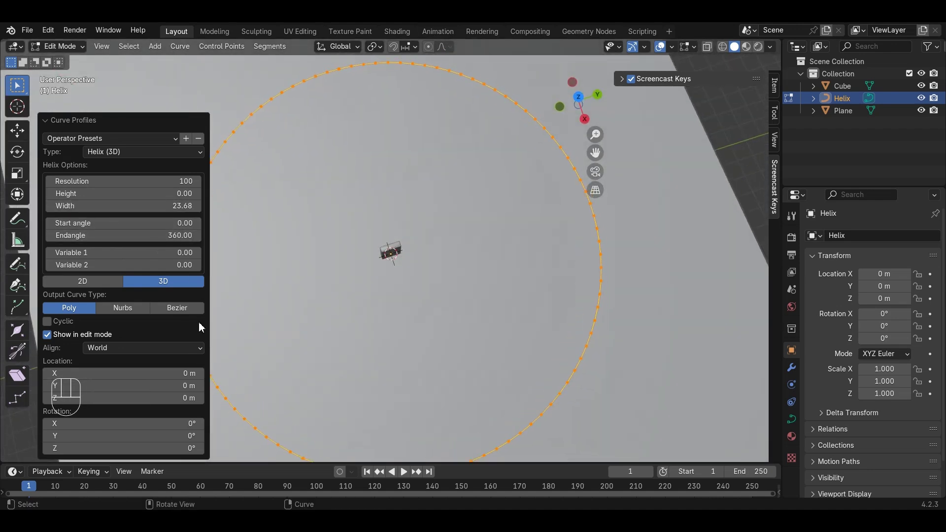
Set Variable 1 to 0.8 and end angle to 720 for a two-turn spiral.
{"action": "left_click", "coordinate": [152, 253]}
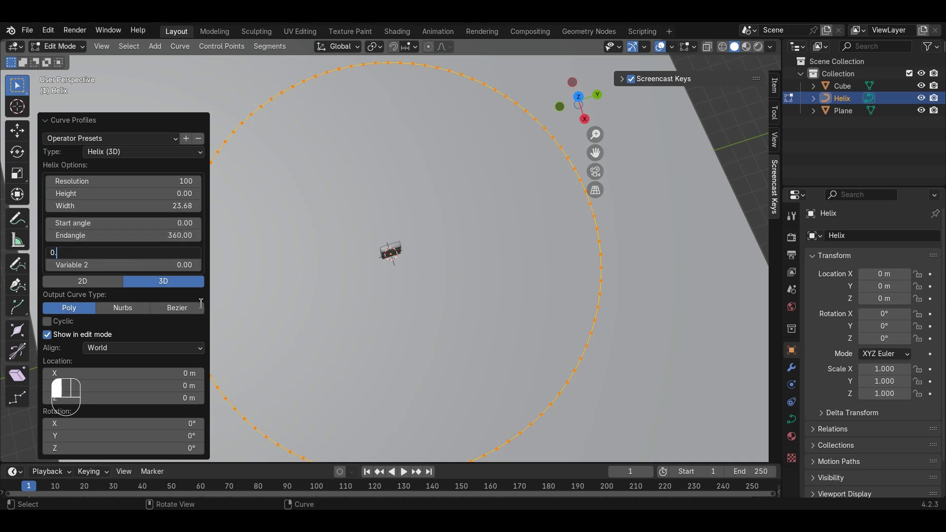
{"action": "type", "text": "0.8"}
{"action": "key", "text": "Return"}
{"action": "middle_click_drag", "start_coordinate": [547, 247], "coordinate": [513, 248]}
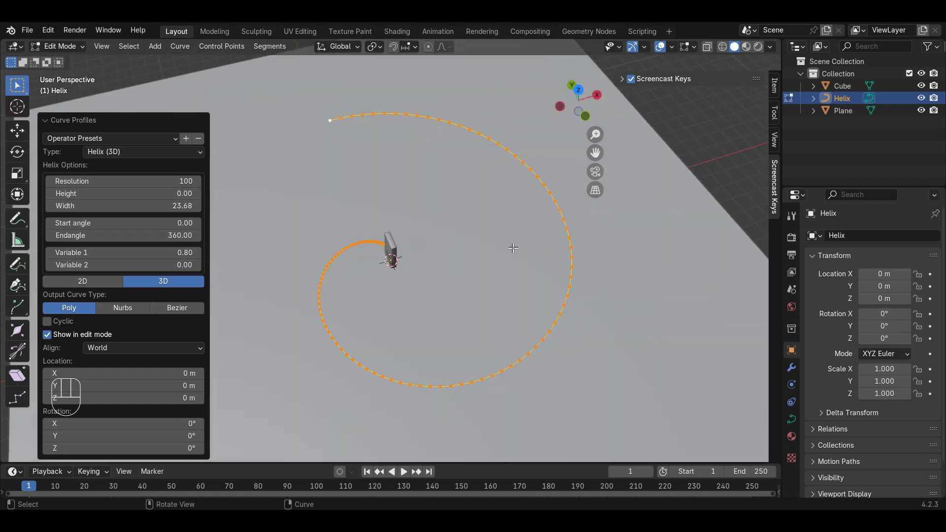
{"action": "left_click", "coordinate": [132, 239]}
{"action": "type", "text": "720"}
{"action": "key", "text": "Return"}
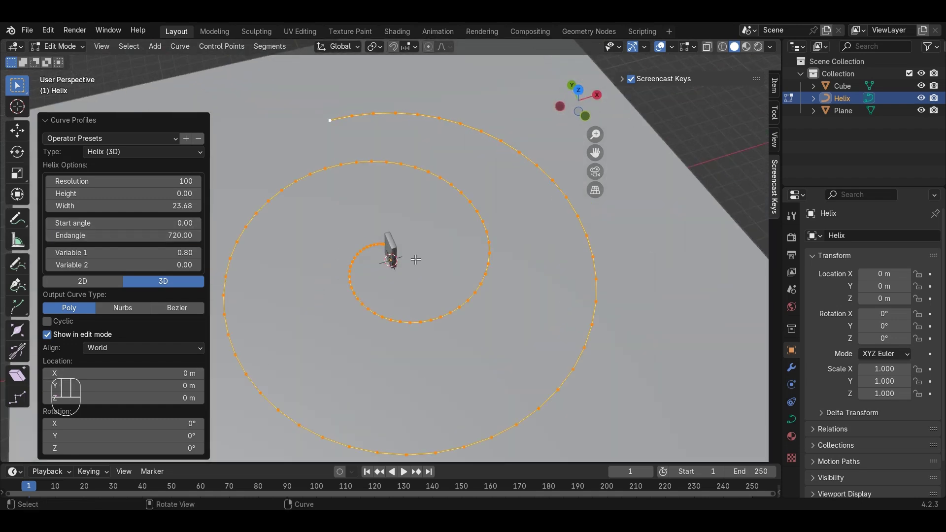
{"action": "middle_click_drag", "start_coordinate": [416, 260], "coordinate": [226, 246]}
Return to Object Mode and select the domino cube.
{"action": "key", "text": "Tab"}
{"action": "left_click", "coordinate": [399, 256]}
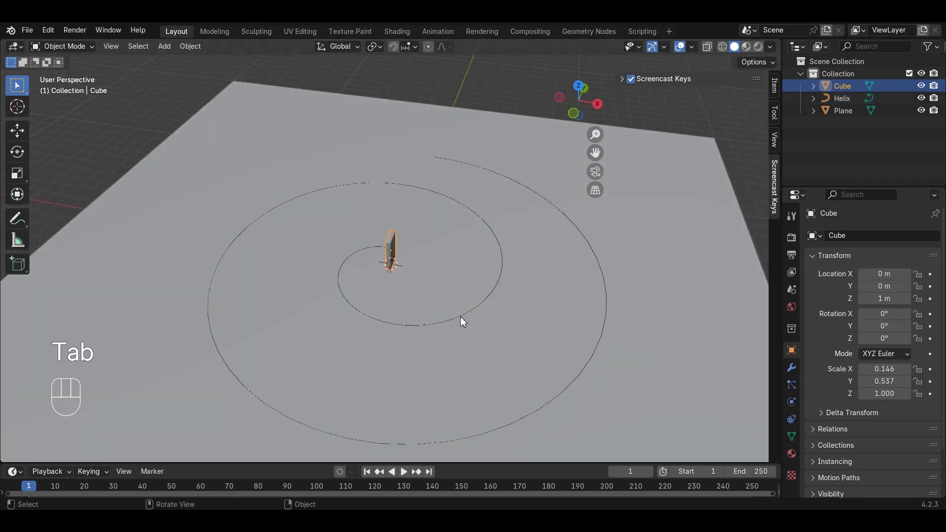
{"action": "middle_click_drag", "start_coordinate": [460, 316], "coordinate": [408, 258]}
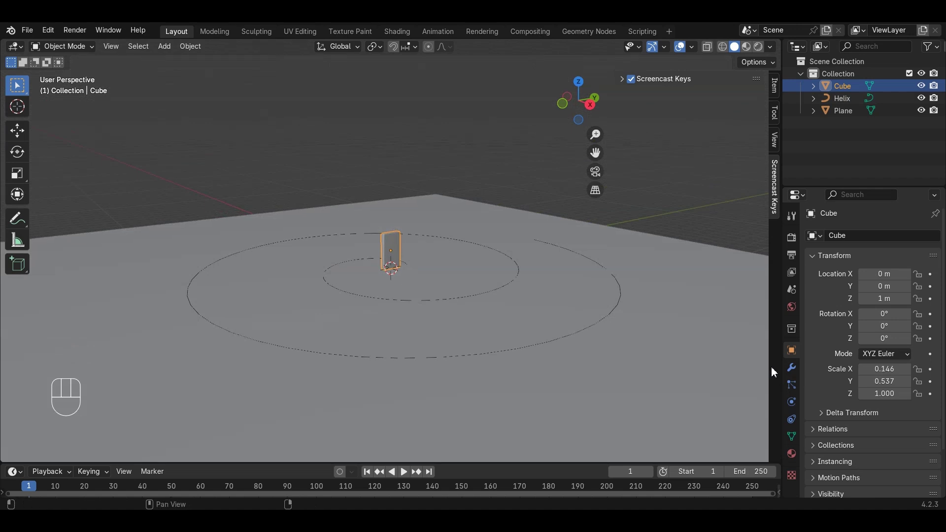
Give the cube an Array modifier with count 5 and relative X offset 2.1.
{"action": "left_click", "coordinate": [789, 371]}
{"action": "left_click", "coordinate": [834, 236]}
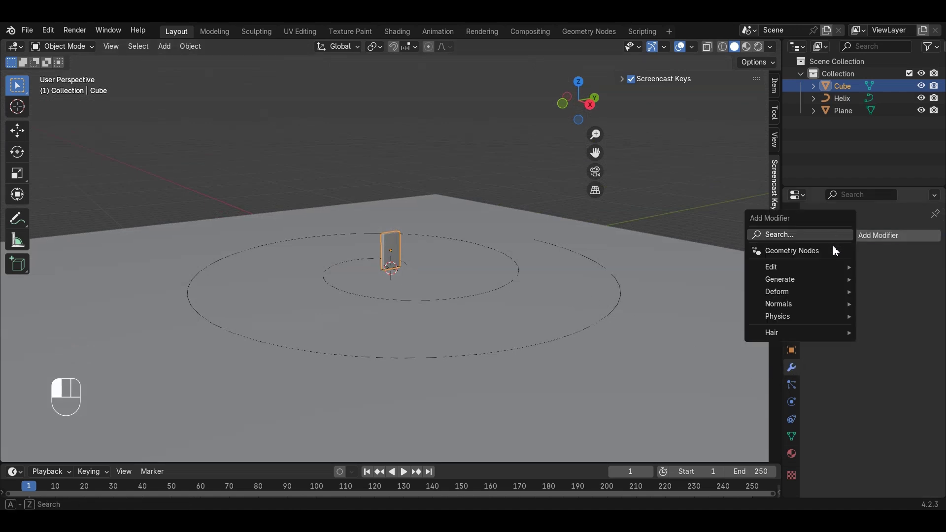
{"action": "mouse_move", "coordinate": [816, 269]}
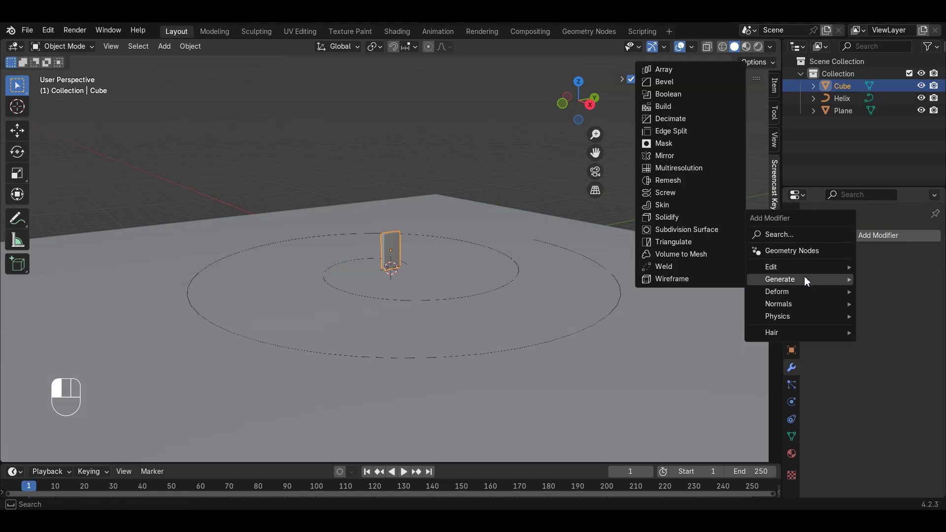
{"action": "left_click", "coordinate": [668, 75]}
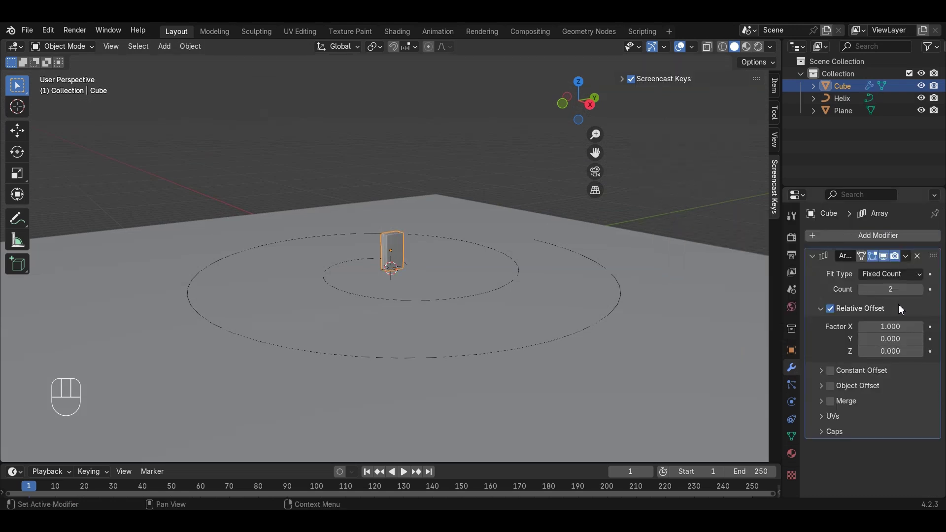
{"action": "middle_click_drag", "start_coordinate": [498, 254], "coordinate": [531, 220], "text": "ctrl"}
{"action": "left_click", "coordinate": [921, 289]}
{"action": "left_click", "coordinate": [921, 289]}
{"action": "left_click", "coordinate": [921, 289]}
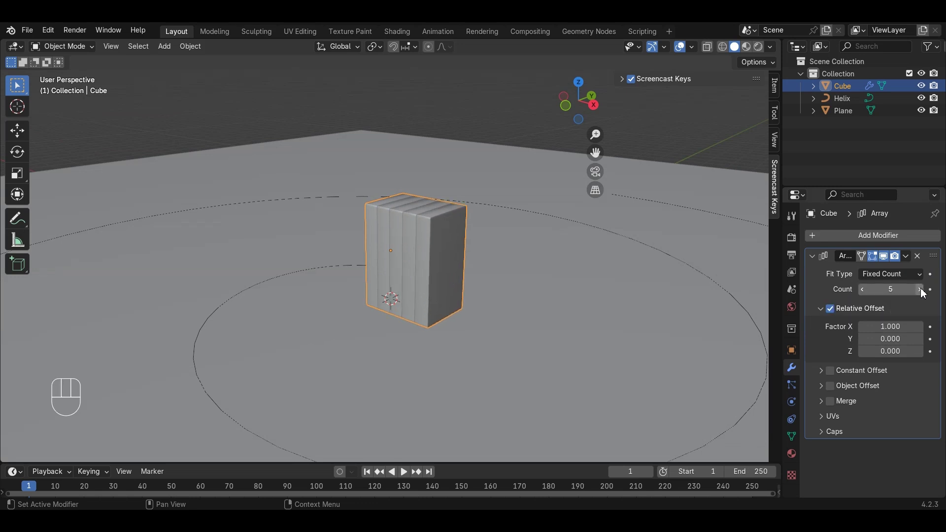
{"action": "middle_click_drag", "start_coordinate": [463, 267], "coordinate": [512, 295]}
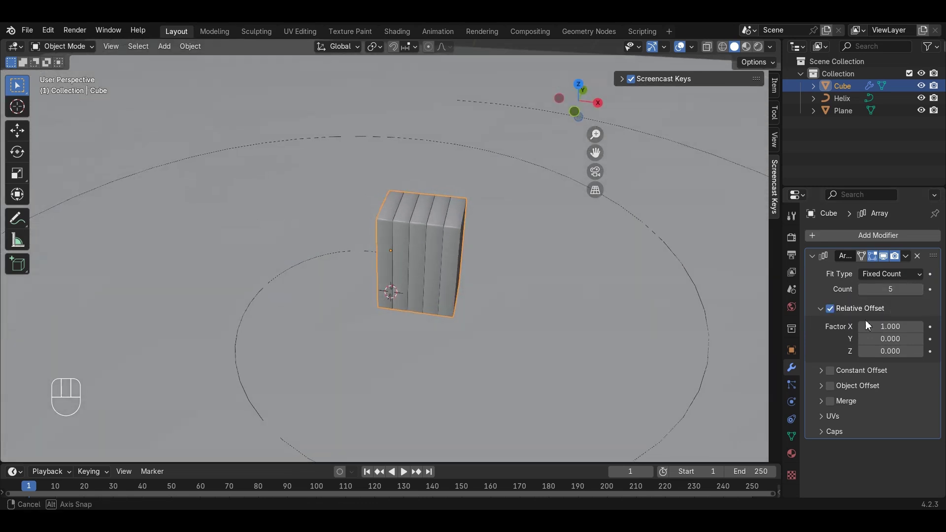
{"action": "left_click", "coordinate": [922, 326]}
{"action": "left_click", "coordinate": [921, 326]}
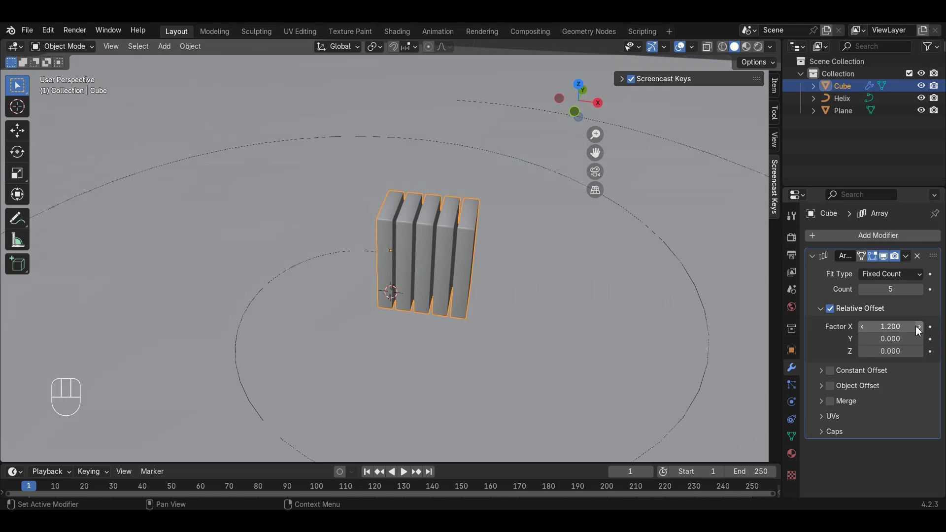
{"action": "left_click_drag", "start_coordinate": [916, 326], "coordinate": [937, 326]}
{"action": "middle_click_drag", "start_coordinate": [557, 259], "coordinate": [596, 262]}
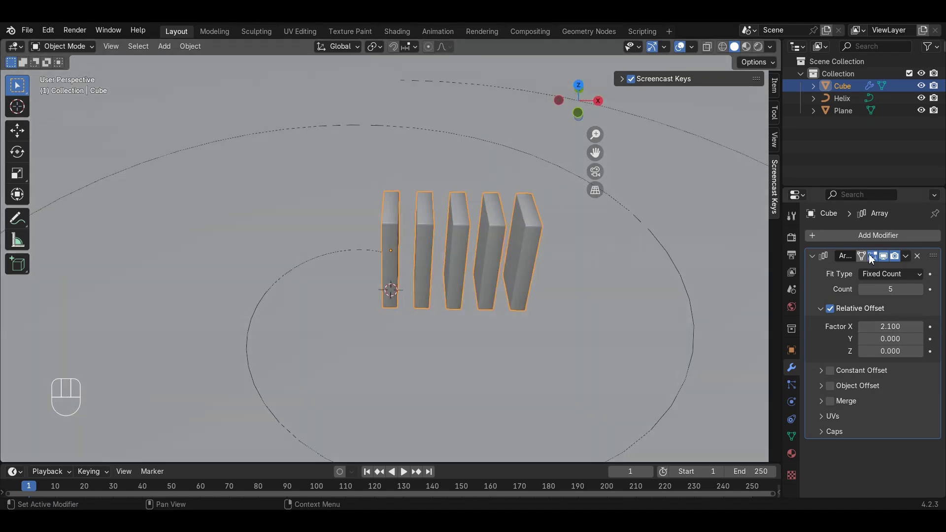
{"action": "middle_click_drag", "start_coordinate": [541, 286], "coordinate": [616, 374], "text": "ctrl"}
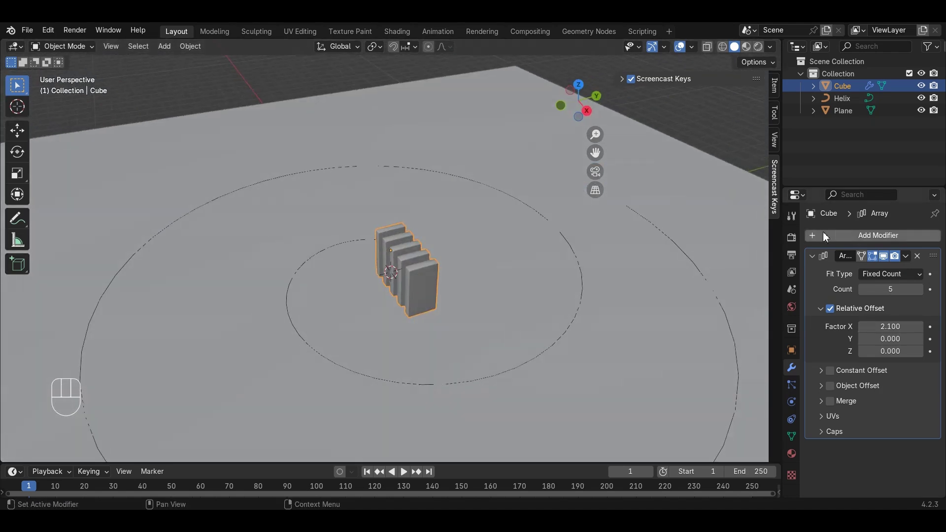
Add a Curve deform modifier to the cube using Helix as the curve object.
{"action": "left_click", "coordinate": [823, 234]}
{"action": "mouse_move", "coordinate": [805, 233]}
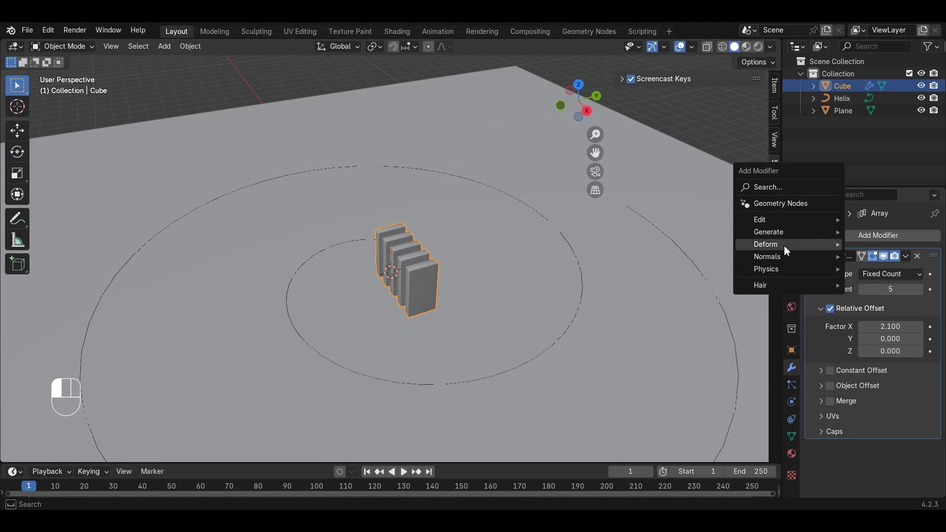
{"action": "mouse_move", "coordinate": [755, 248]}
{"action": "left_click", "coordinate": [671, 269]}
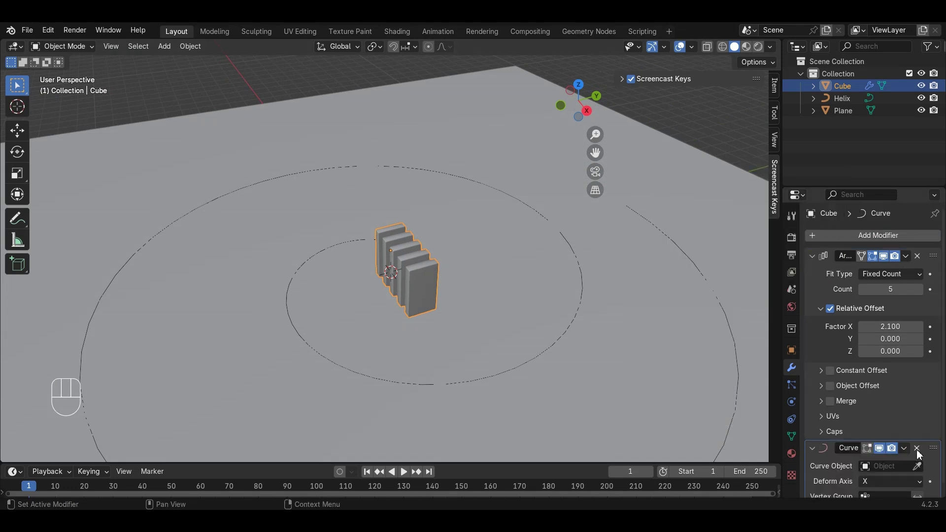
{"action": "left_click", "coordinate": [900, 463]}
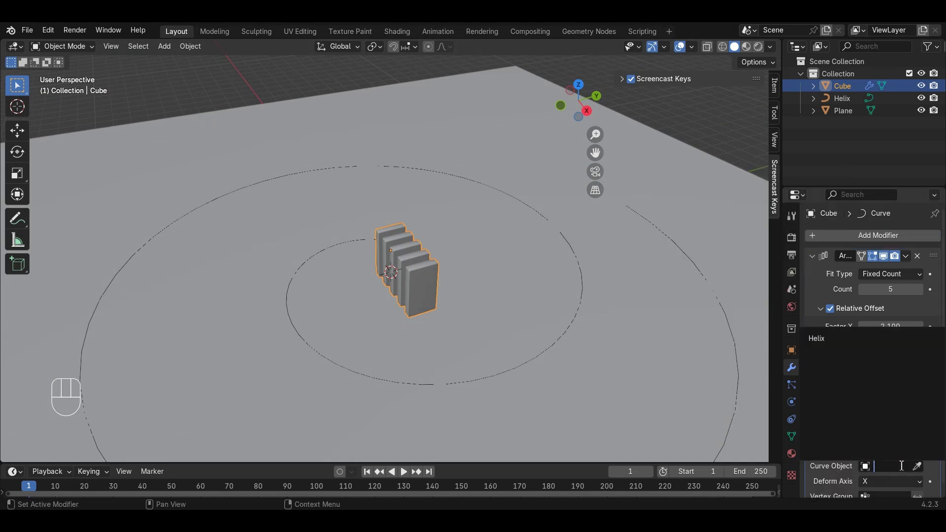
{"action": "left_click", "coordinate": [844, 341]}
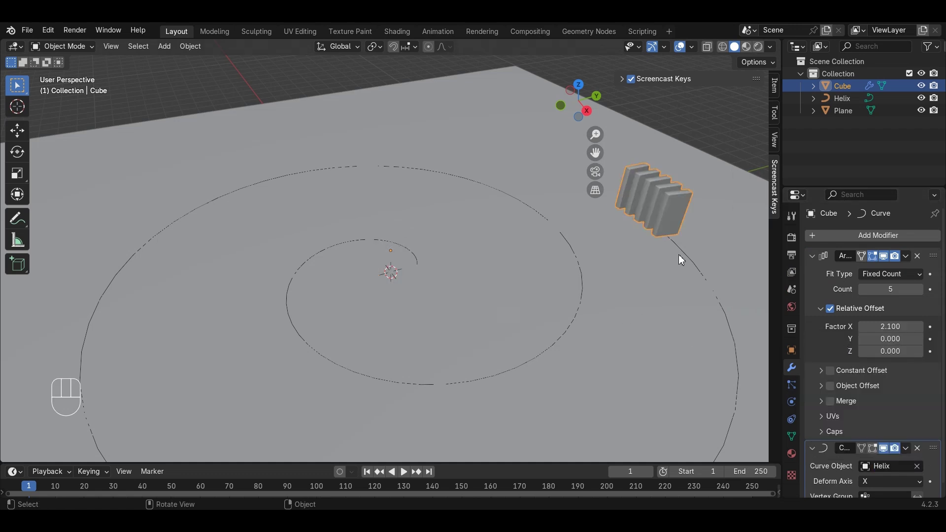
{"action": "middle_click_drag", "start_coordinate": [679, 254], "coordinate": [548, 261], "text": "shift"}
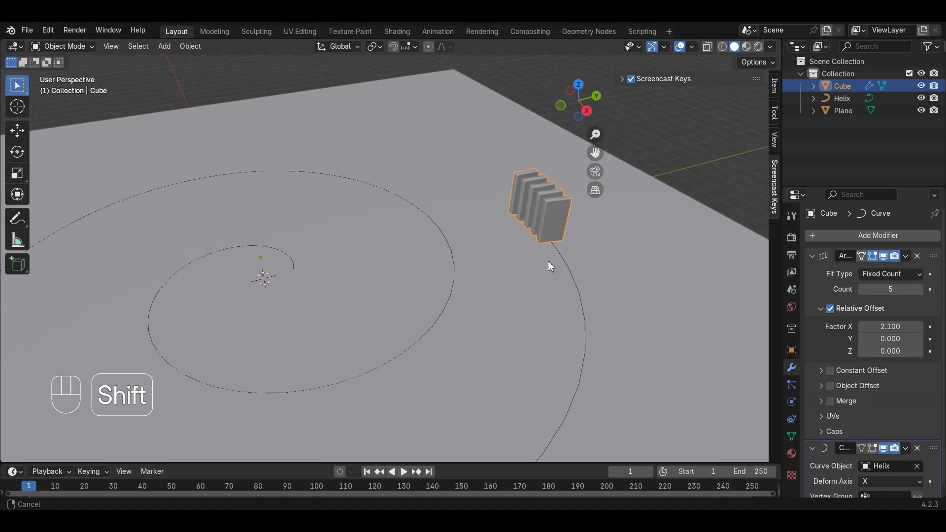
Set the Array's Fit Type to Fit Curve with Helix as the curve.
{"action": "left_click", "coordinate": [866, 274]}
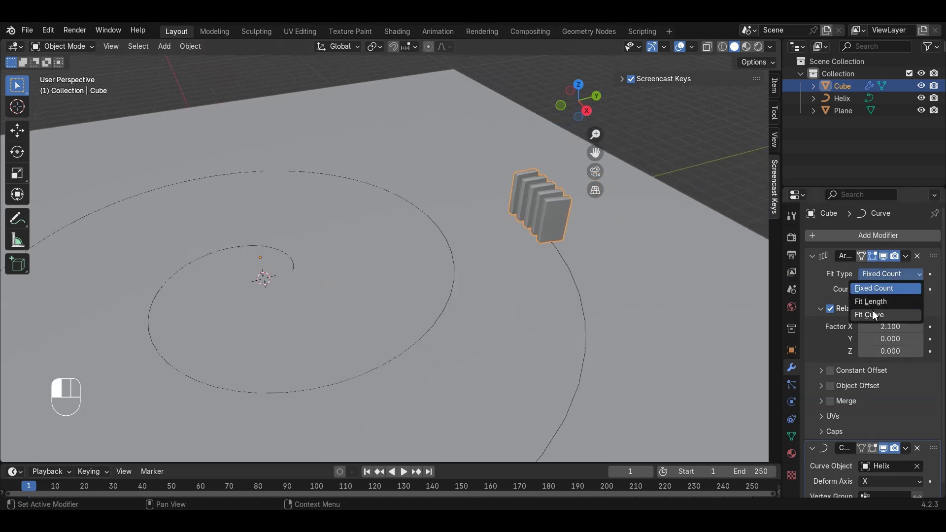
{"action": "left_click", "coordinate": [875, 316]}
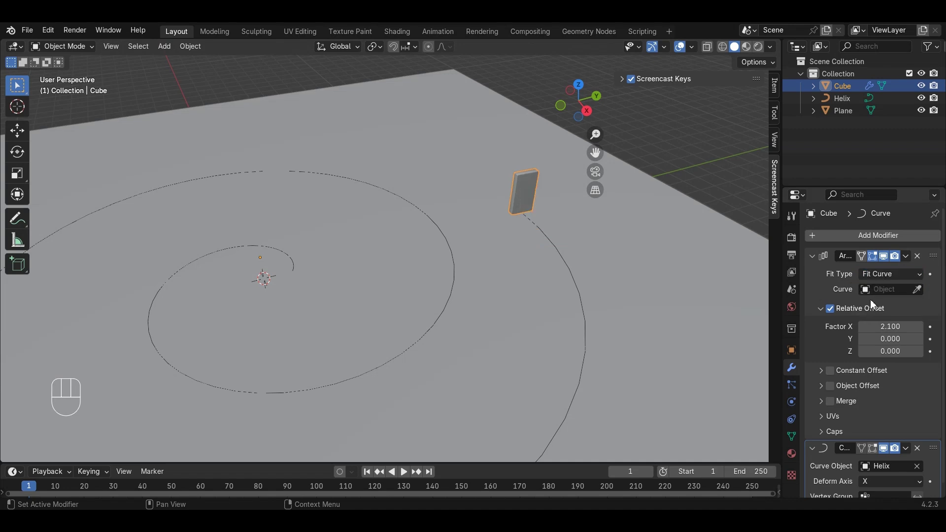
{"action": "left_click", "coordinate": [880, 289]}
{"action": "left_click", "coordinate": [856, 314]}
{"action": "middle_click_drag", "start_coordinate": [501, 318], "coordinate": [595, 217]}
Apply the cube's scale with Ctrl+A so it reads 1.000 on every axis.
{"action": "key", "text": "n"}
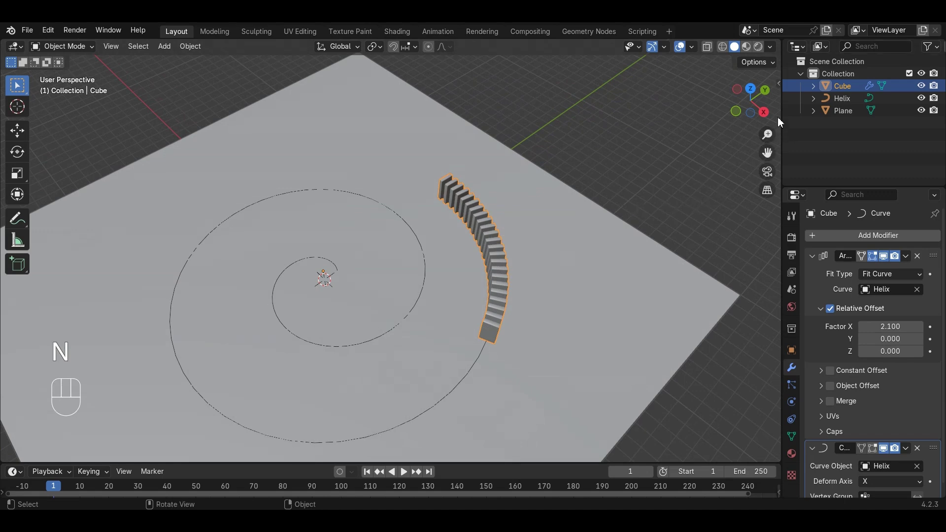
{"action": "key", "text": "n"}
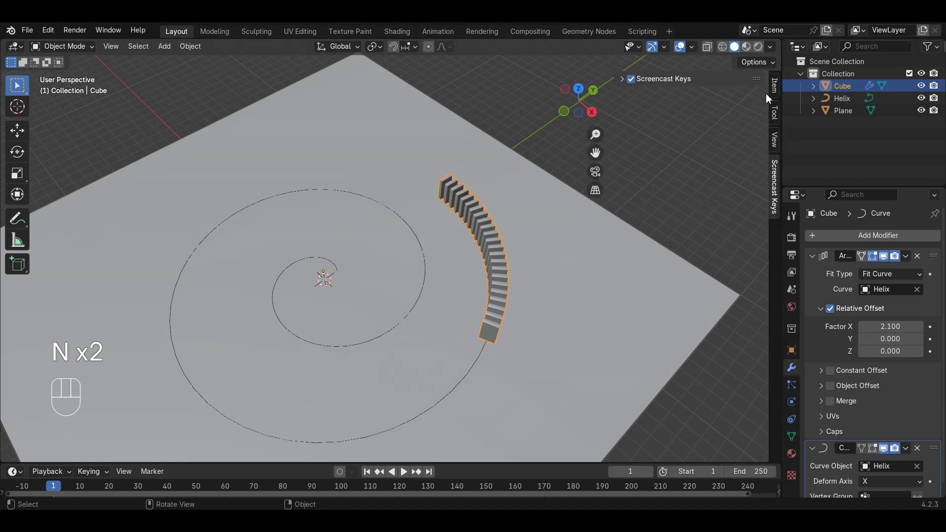
{"action": "left_click", "coordinate": [773, 87]}
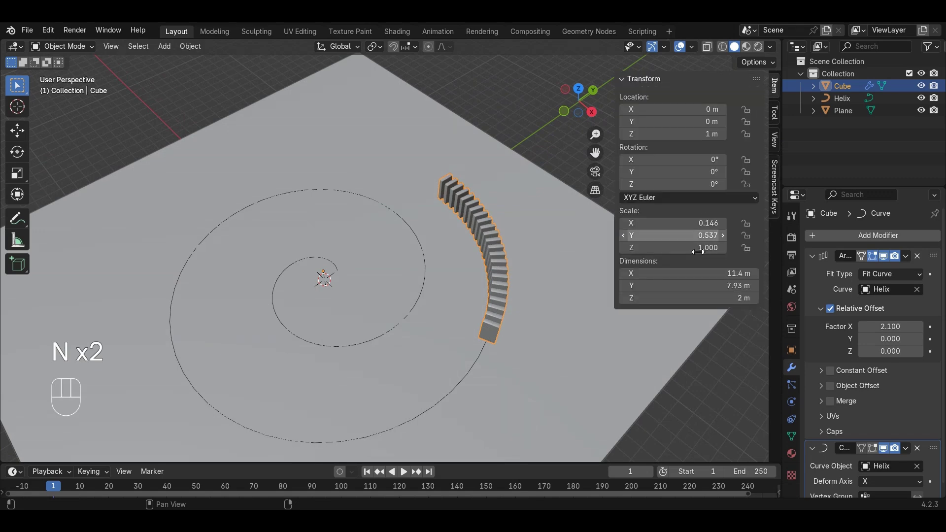
{"action": "middle_click_drag", "start_coordinate": [549, 288], "coordinate": [576, 269]}
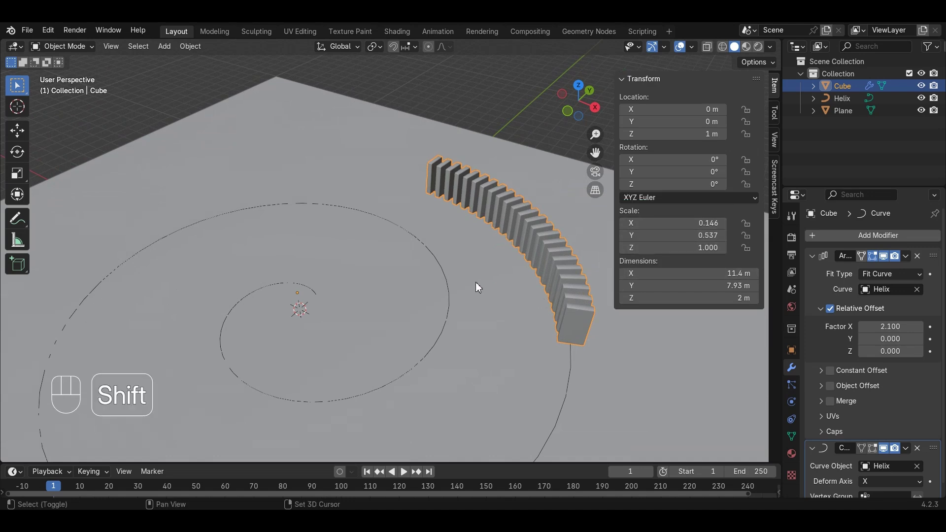
{"action": "key", "text": "shift+a"}
{"action": "key", "text": "ctrl+a"}
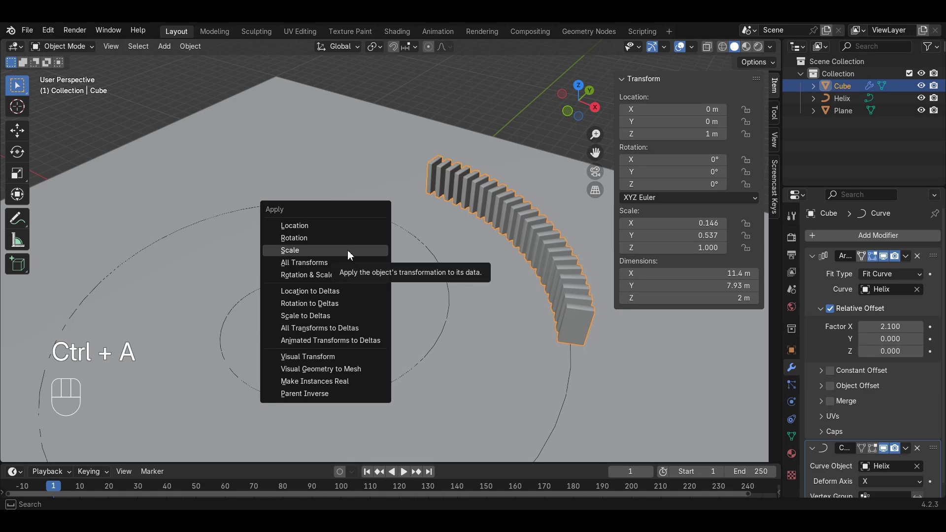
{"action": "left_click", "coordinate": [347, 252]}
{"action": "middle_click_drag", "start_coordinate": [399, 352], "coordinate": [305, 277], "text": "ctrl"}
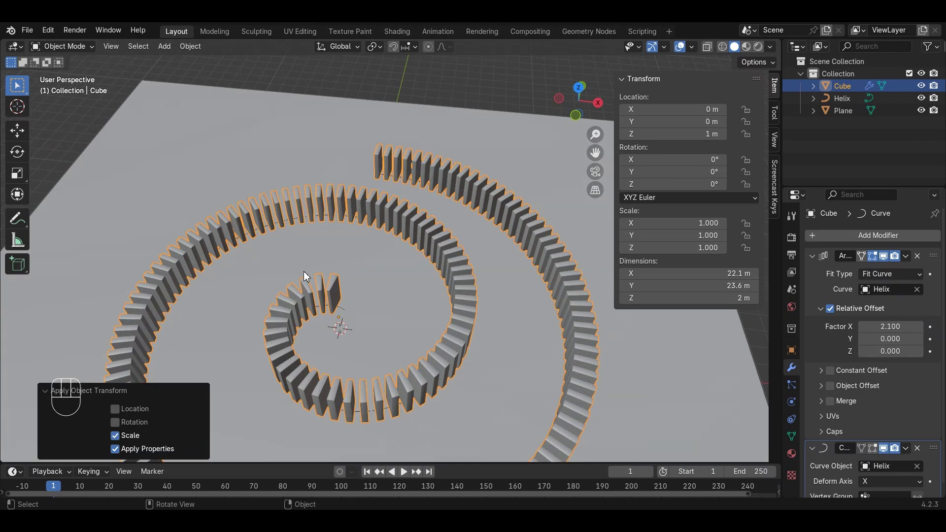
Add an Active Rigid Body to the domino array cube in the Physics tab.
{"action": "key", "text": "n"}
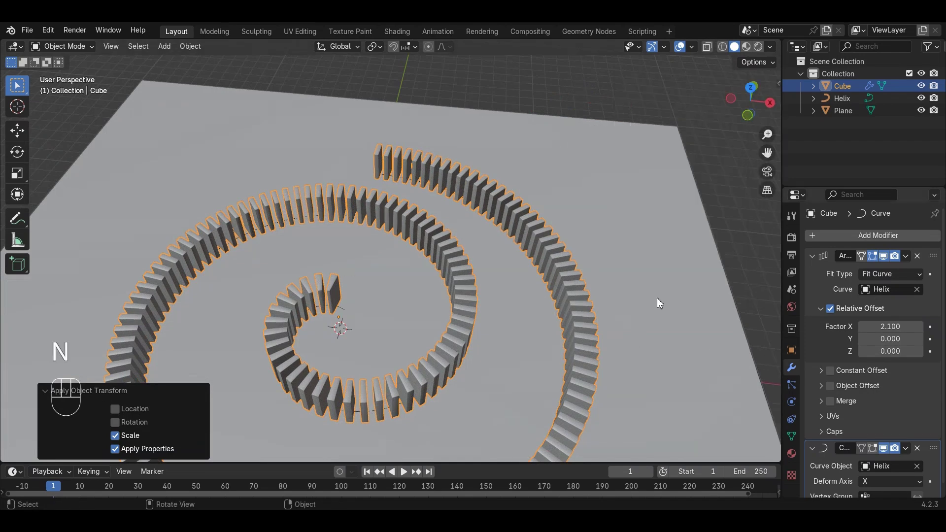
{"action": "middle_click_drag", "start_coordinate": [658, 299], "coordinate": [805, 413]}
{"action": "left_click", "coordinate": [791, 403]}
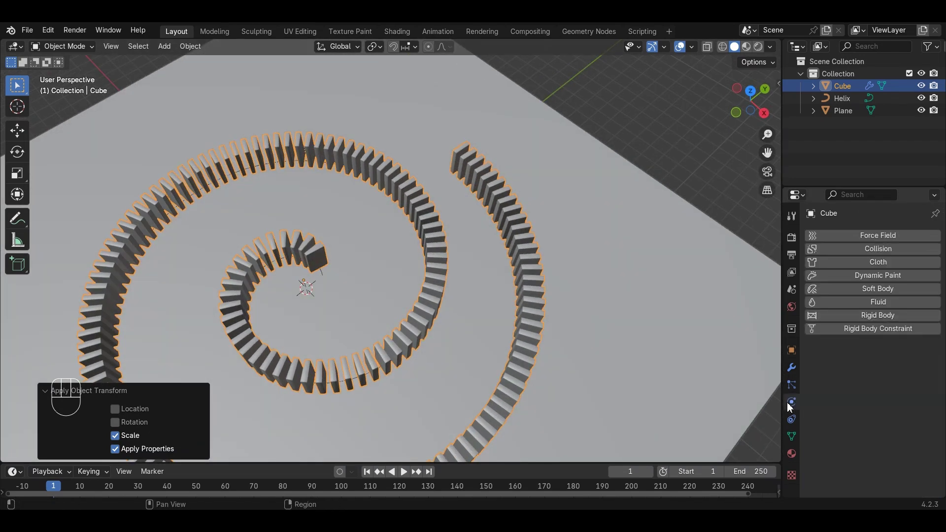
{"action": "left_click", "coordinate": [869, 316]}
{"action": "left_click", "coordinate": [911, 409]}
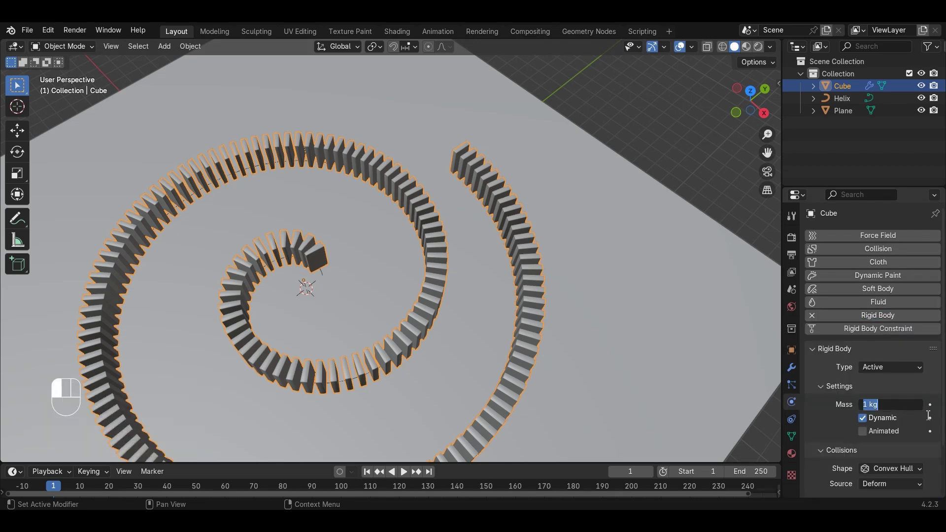
Select the ground Plane and then the Helix curve in the Outliner.
{"action": "left_click", "coordinate": [887, 110]}
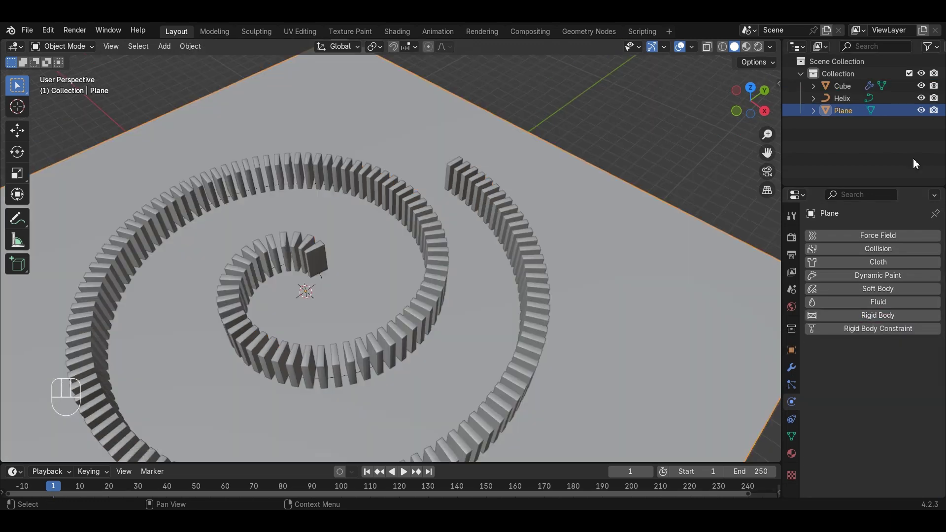
{"action": "left_click", "coordinate": [845, 99]}
{"action": "middle_click_drag", "start_coordinate": [400, 259], "coordinate": [470, 264], "text": "shift"}
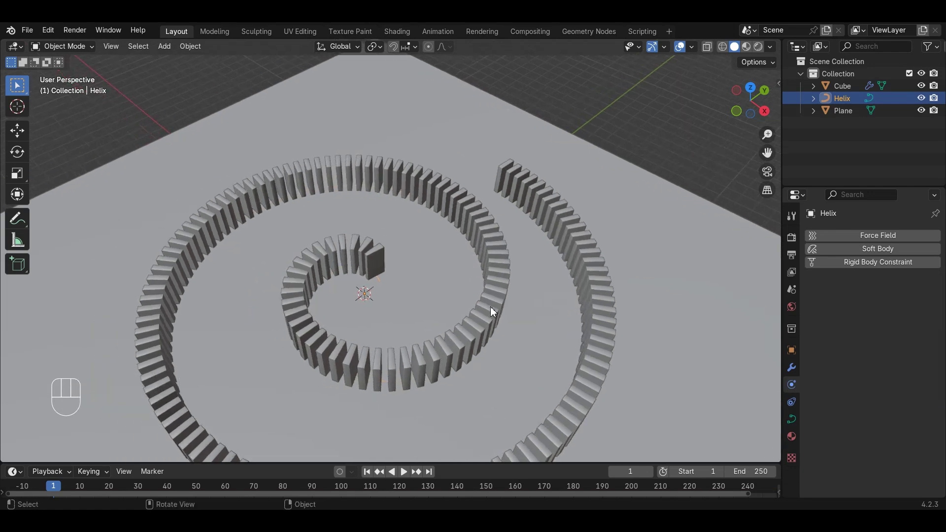
Duplicate the Helix in place and rotate the copy 180° around Z.
{"action": "key", "text": "g"}
{"action": "right_click", "coordinate": [485, 282]}
{"action": "key", "text": "shift+d"}
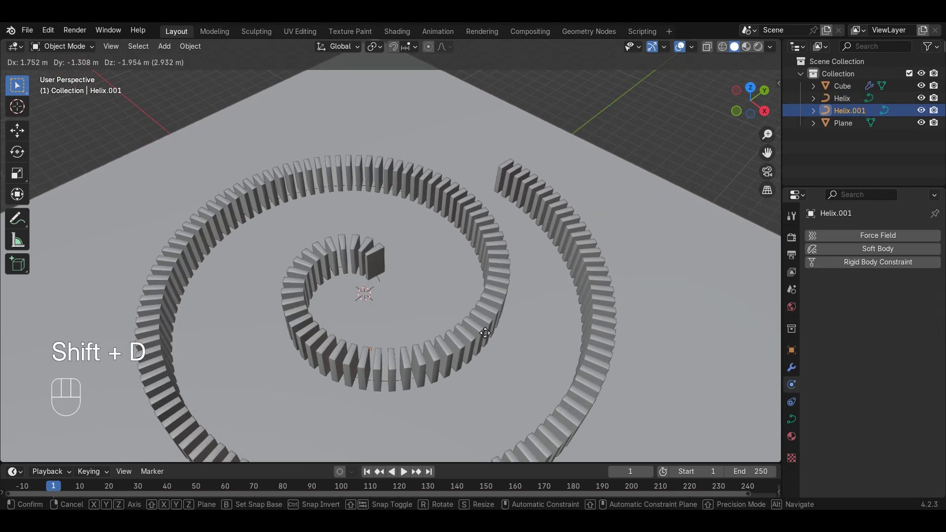
{"action": "right_click", "coordinate": [480, 258]}
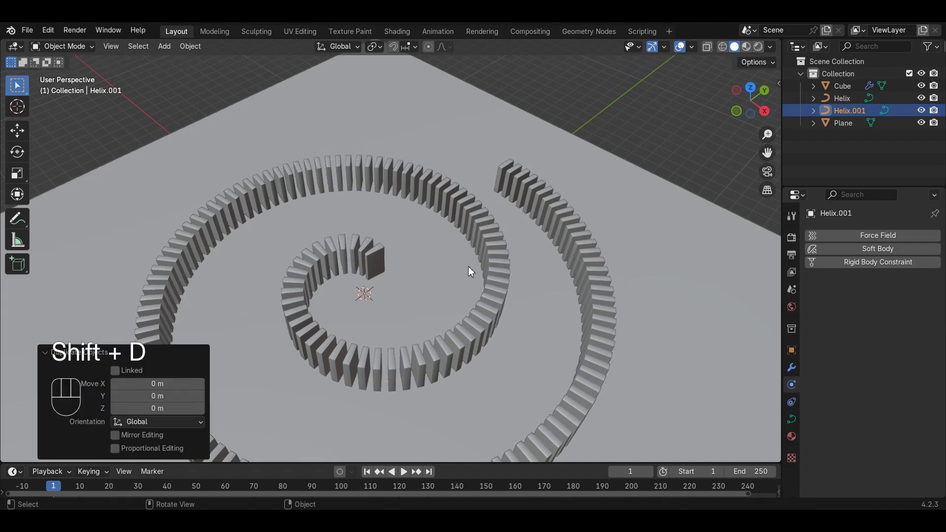
{"action": "key", "text": "n"}
{"action": "key", "text": "n"}
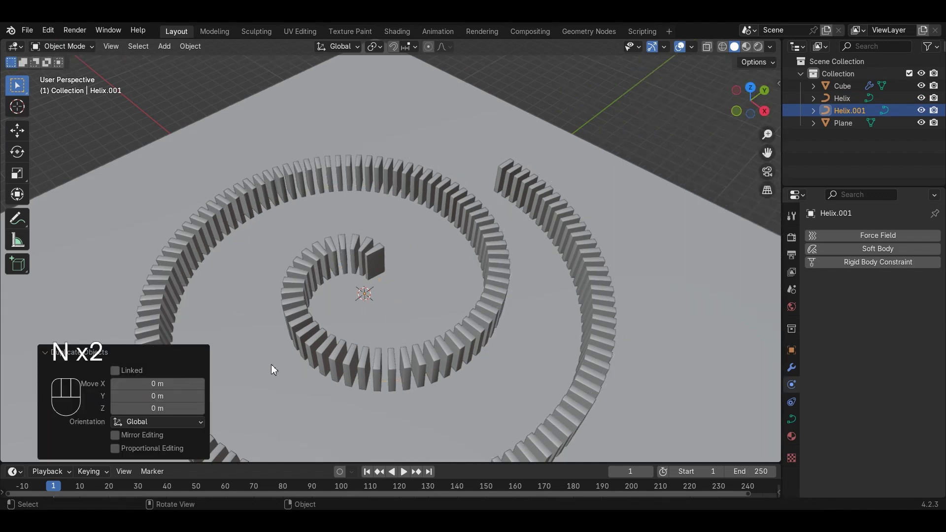
{"action": "left_click", "coordinate": [46, 353]}
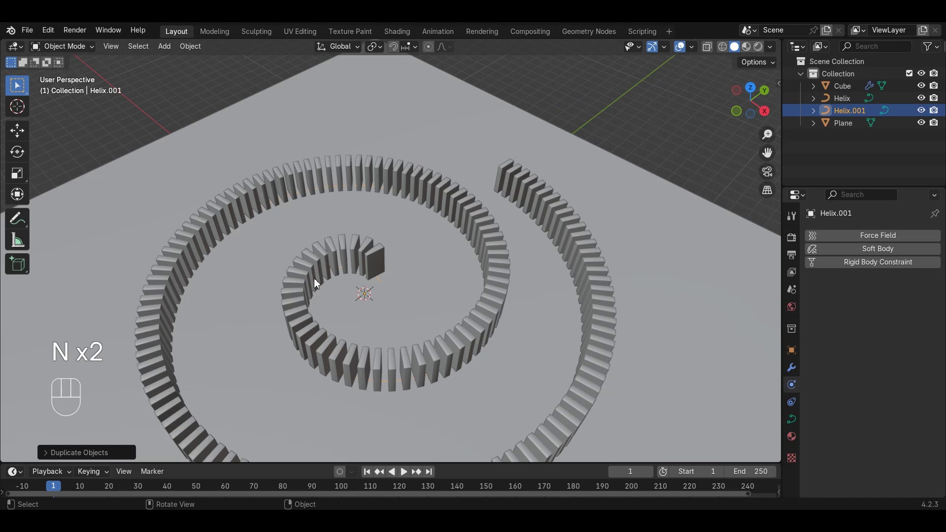
{"action": "type", "text": "rz"}
{"action": "type", "text": "1"}
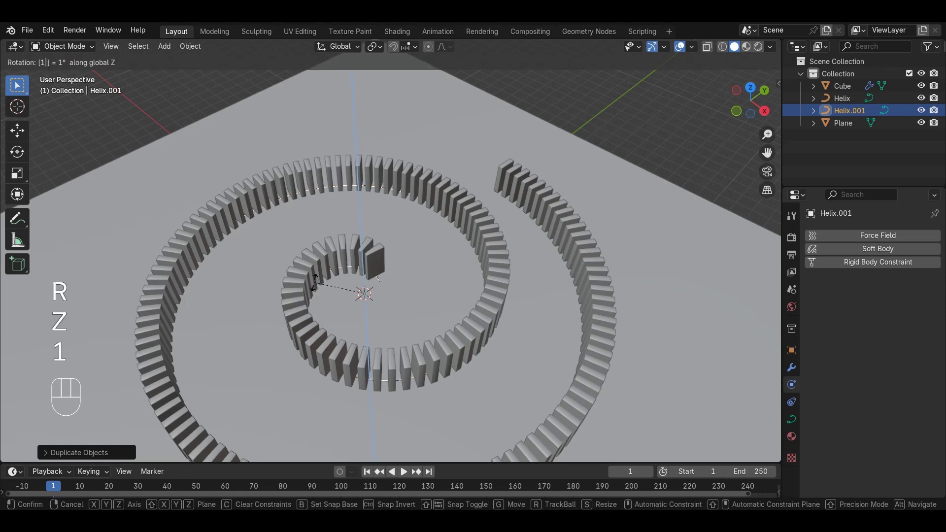
{"action": "type", "text": "80"}
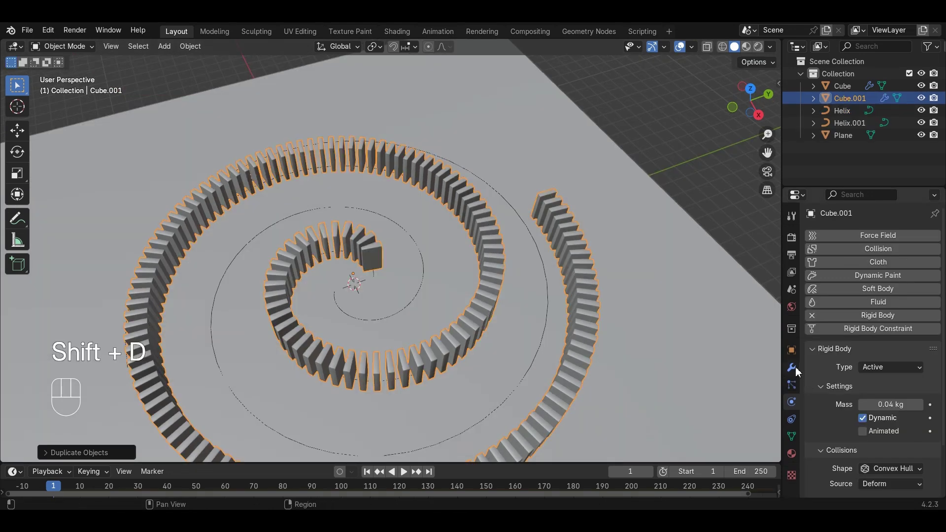
Point the duplicate dominoes' Array fit curve and Curve modifier to Helix.001.
{"action": "left_click", "coordinate": [795, 369]}
{"action": "key", "text": "g"}
{"action": "right_click", "coordinate": [862, 327]}
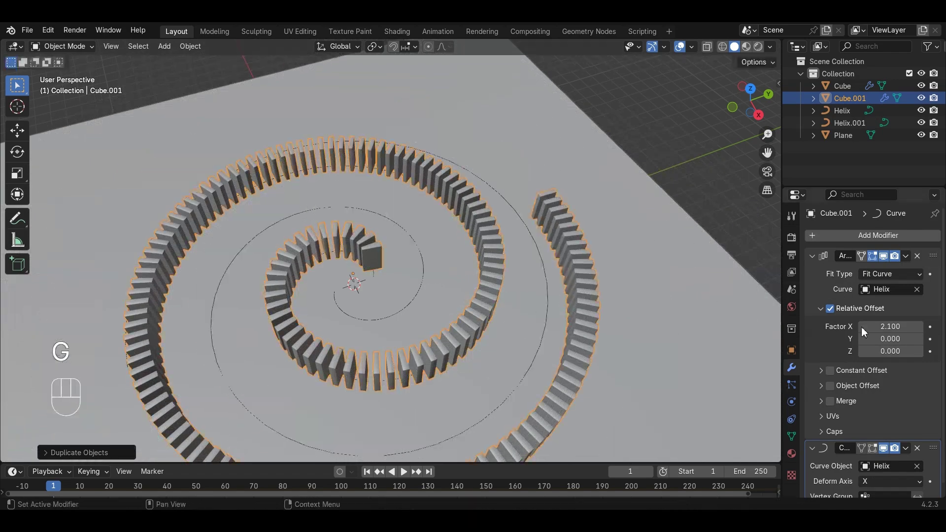
{"action": "left_click", "coordinate": [894, 289]}
{"action": "left_click", "coordinate": [872, 319]}
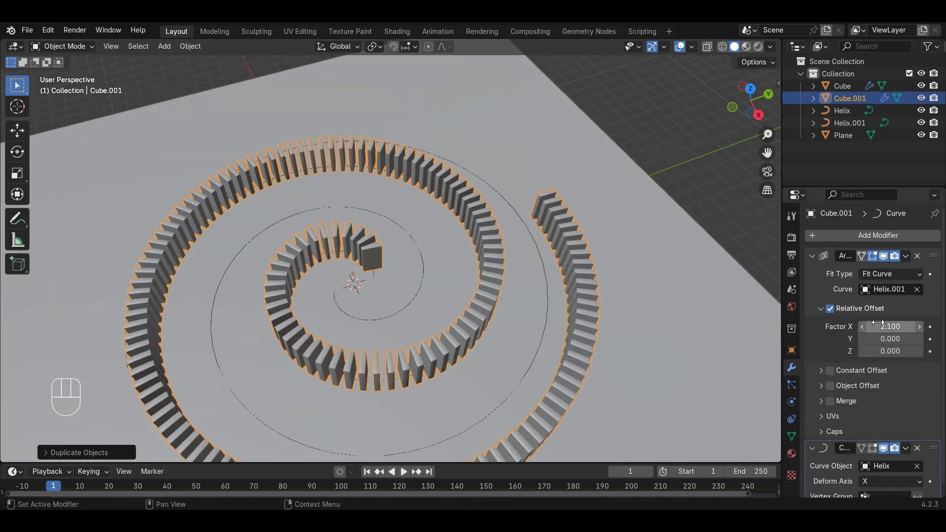
{"action": "left_click", "coordinate": [890, 467]}
{"action": "left_click", "coordinate": [870, 351]}
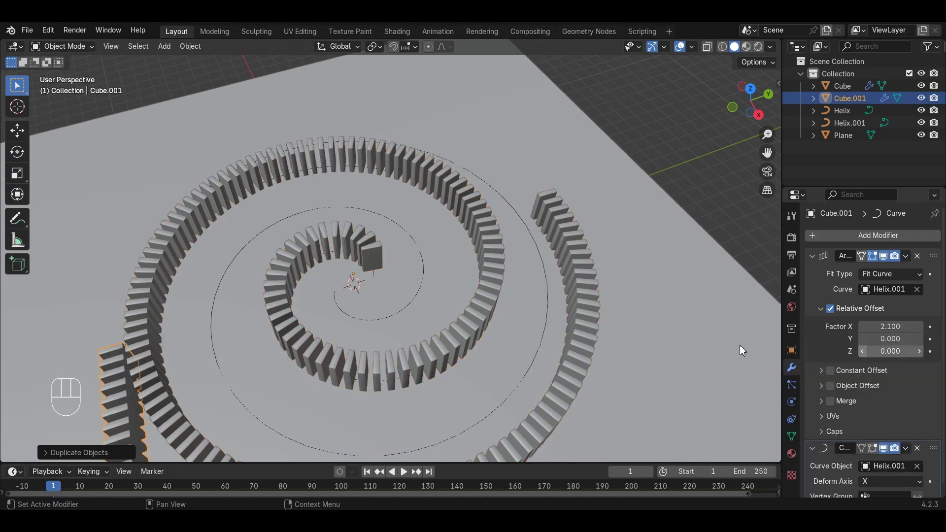
{"action": "scroll", "coordinate": [486, 309], "scroll_direction": "down", "scroll_amount": 1}
{"action": "middle_click_drag", "start_coordinate": [486, 316], "coordinate": [275, 437]}
Apply Helix.001's 180° rotation so it reads 0°, then view the spirals from the top.
{"action": "left_click", "coordinate": [377, 381]}
{"action": "key", "text": "n"}
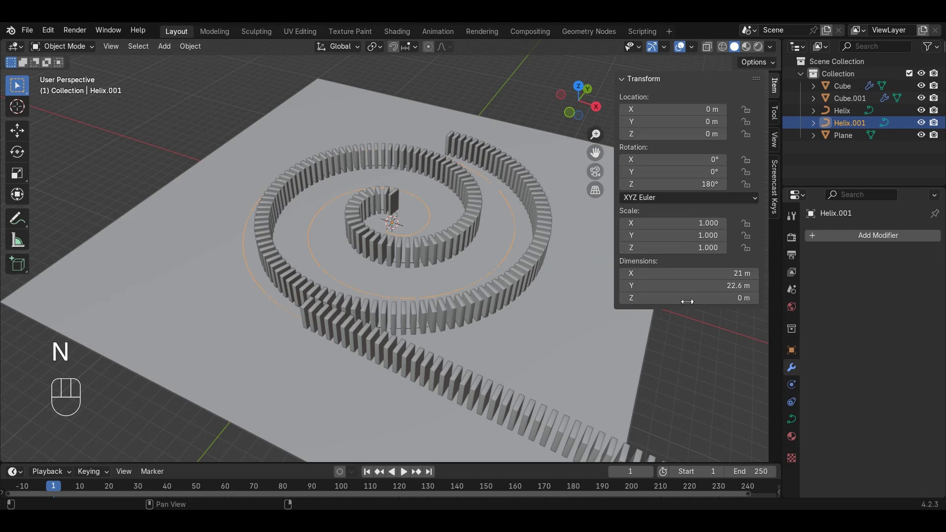
{"action": "left_click", "coordinate": [191, 46]}
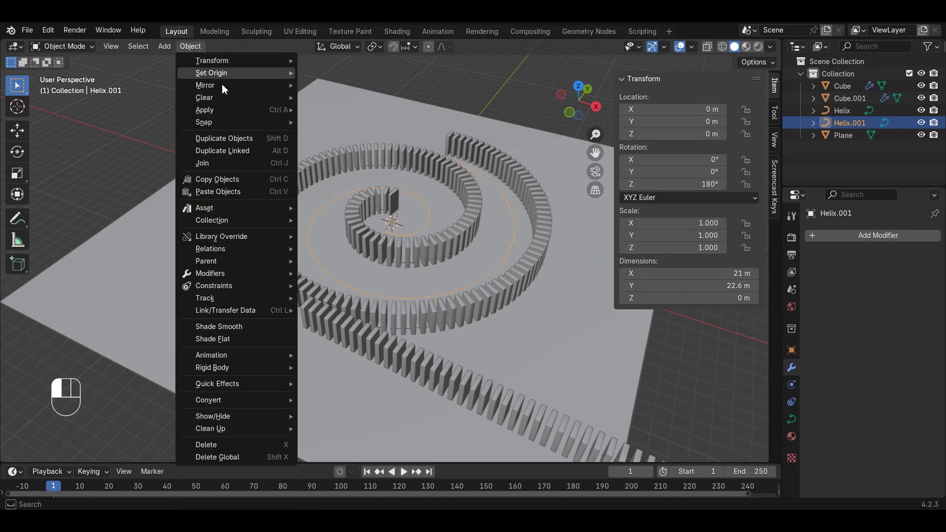
{"action": "mouse_move", "coordinate": [222, 83]}
{"action": "left_click", "coordinate": [345, 121]}
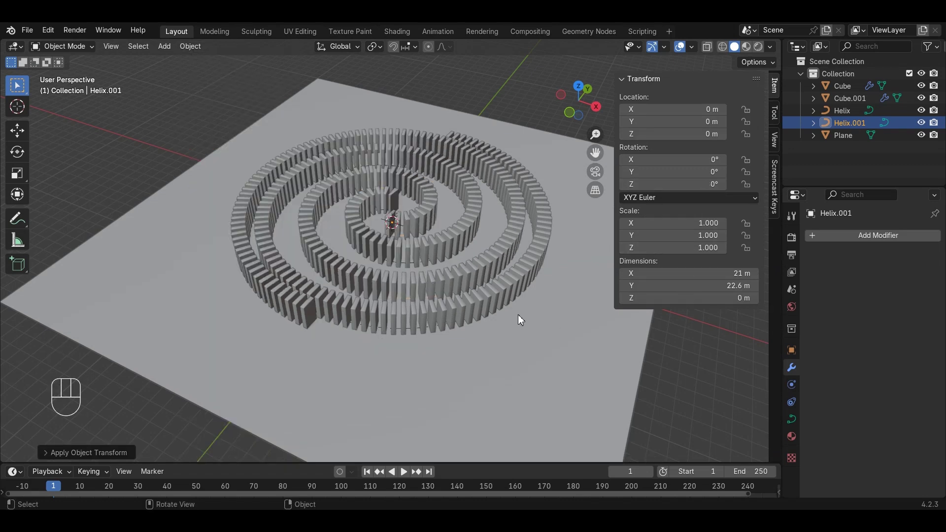
{"action": "key", "text": "n"}
{"action": "left_click", "coordinate": [753, 87]}
{"action": "left_click", "coordinate": [753, 87]}
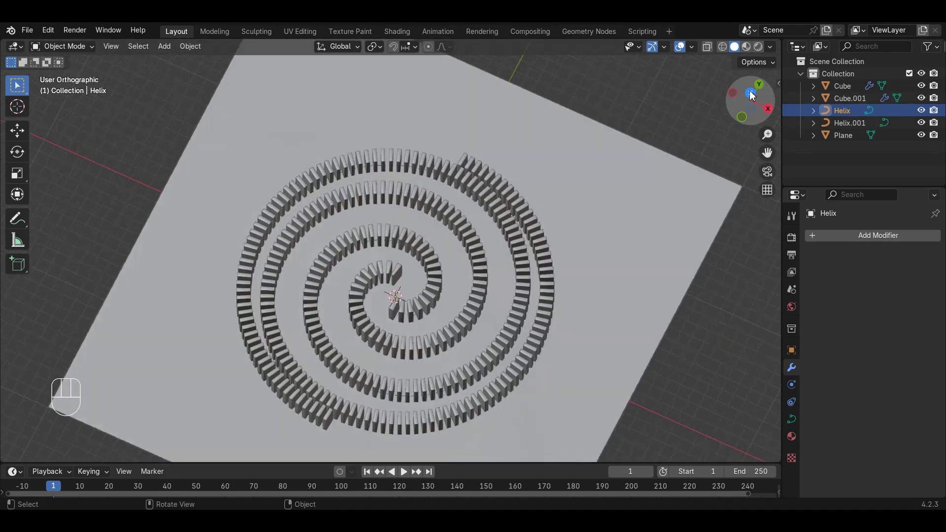
Circle-select the Helix curve's outer spiral points and scale them up by about 1.064.
{"action": "key", "text": "KP_7"}
{"action": "key", "text": "Tab"}
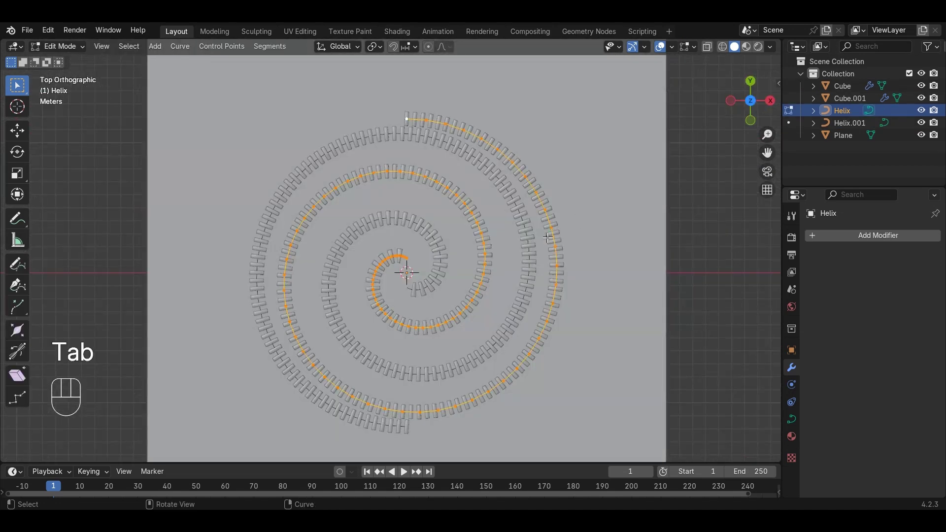
{"action": "key", "text": "c"}
{"action": "key", "text": "ctrl+z"}
{"action": "key", "text": "ctrl+z"}
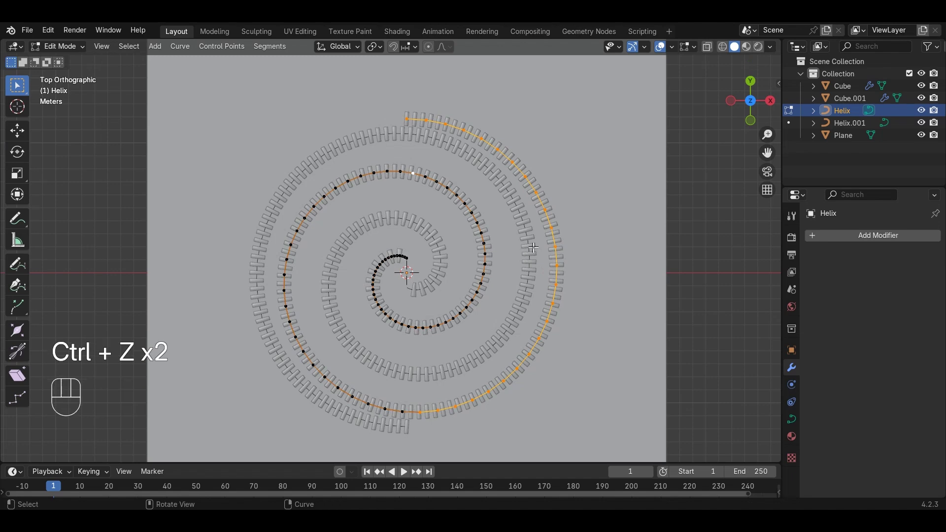
{"action": "key", "text": "c"}
{"action": "key", "text": "s"}
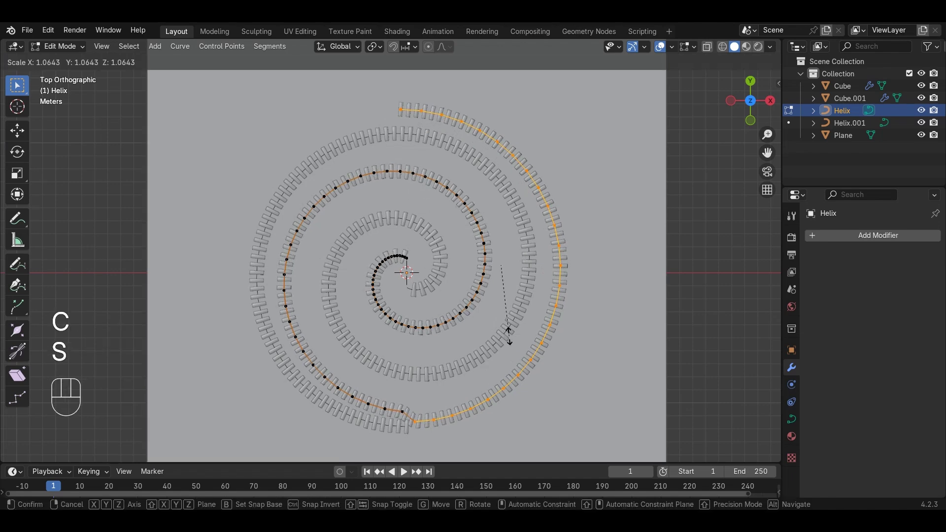
{"action": "key", "text": "g"}
{"action": "left_click", "coordinate": [513, 363]}
{"action": "key", "text": "Tab"}
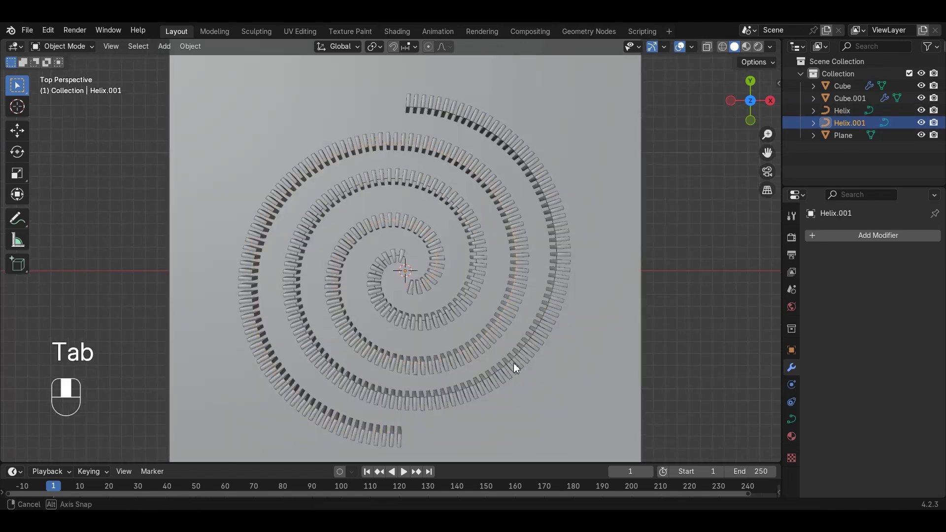
{"action": "middle_click_drag", "start_coordinate": [514, 362], "coordinate": [427, 307]}
Give the Cube dominoes a new green material and Cube.001 its own white material.
{"action": "scroll", "coordinate": [472, 273], "scroll_direction": "up", "scroll_amount": 2}
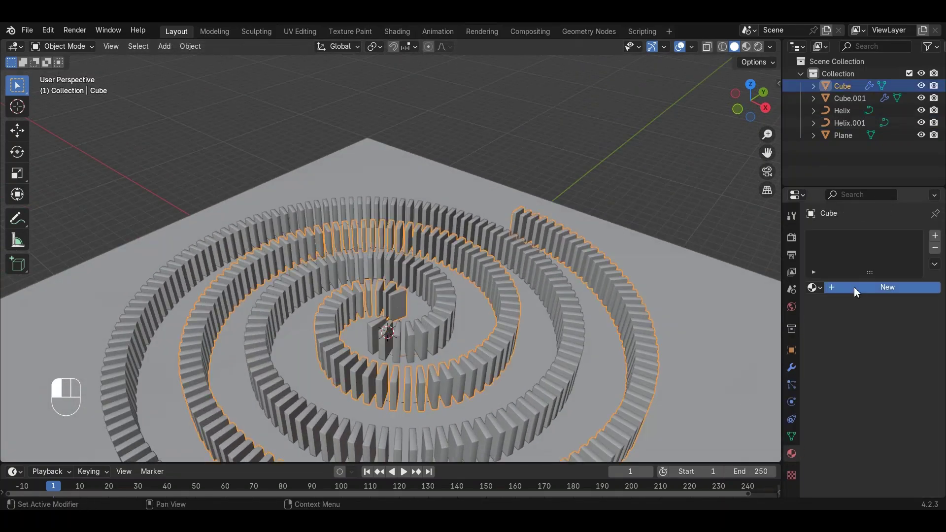
{"action": "left_click", "coordinate": [856, 290]}
{"action": "left_click", "coordinate": [892, 364]}
{"action": "left_click", "coordinate": [843, 232]}
{"action": "left_click", "coordinate": [850, 98]}
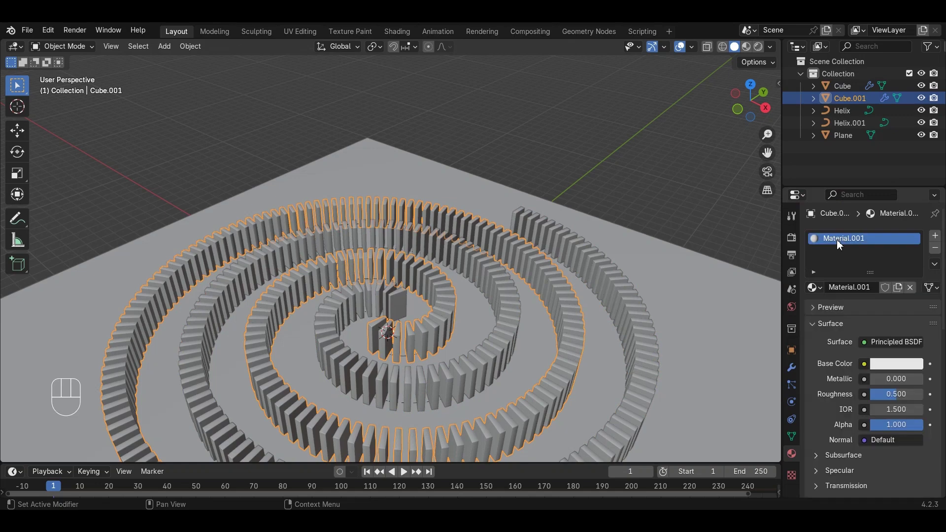
{"action": "left_click", "coordinate": [896, 363]}
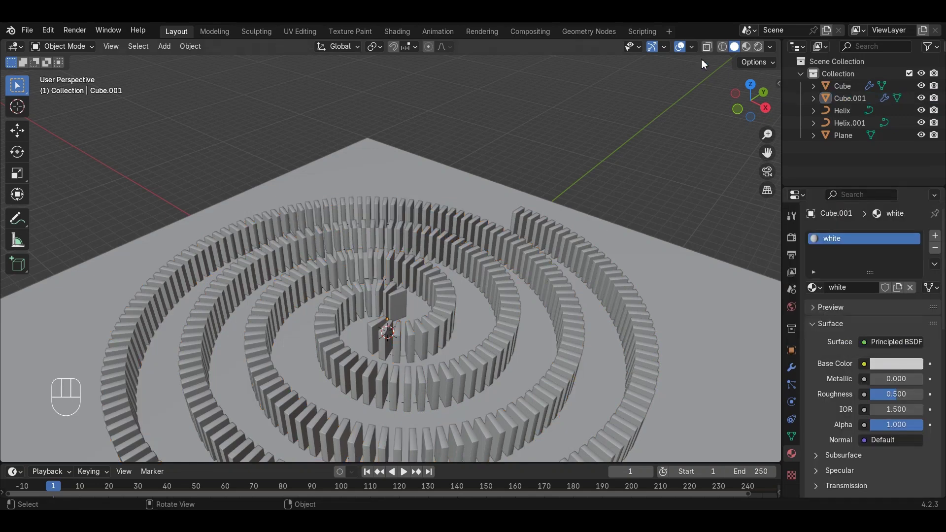
Give the plane a red material named 'ground' and view it in solid shading.
{"action": "left_click", "coordinate": [843, 135]}
{"action": "double_click", "coordinate": [843, 238]}
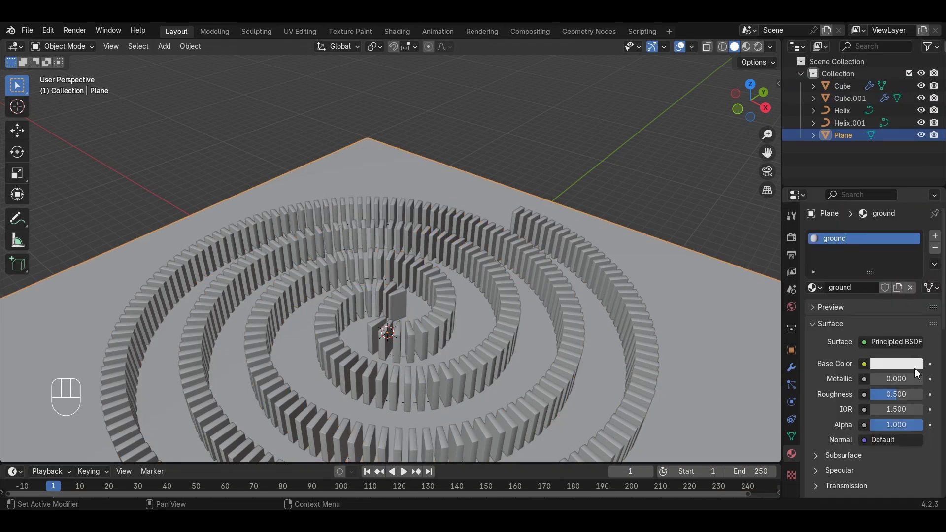
{"action": "left_click", "coordinate": [915, 369]}
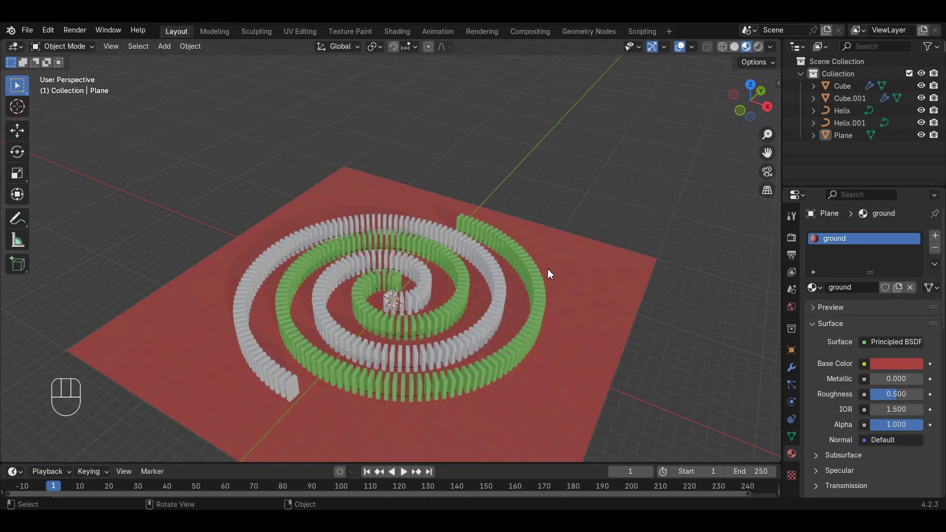
{"action": "mouse_move", "coordinate": [548, 270]}
{"action": "middle_mouse_down"}
{"action": "mouse_move", "coordinate": [467, 263]}
{"action": "mouse_move", "coordinate": [495, 233]}
{"action": "middle_mouse_up"}
{"action": "left_click", "coordinate": [736, 46]}
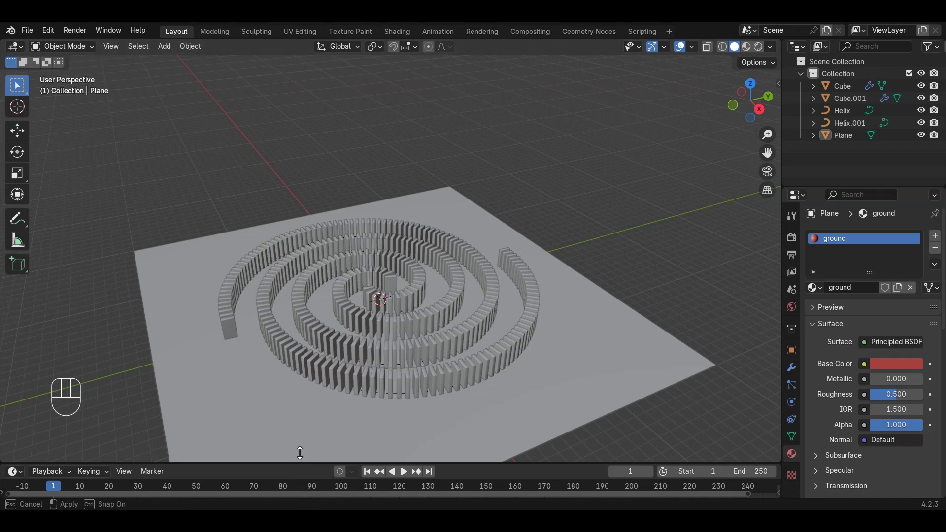
Enlarge the timeline, play and stop the simulation, rewind to frame 0, and select Cube.001.
{"action": "left_click_drag", "start_coordinate": [300, 453], "coordinate": [301, 442]}
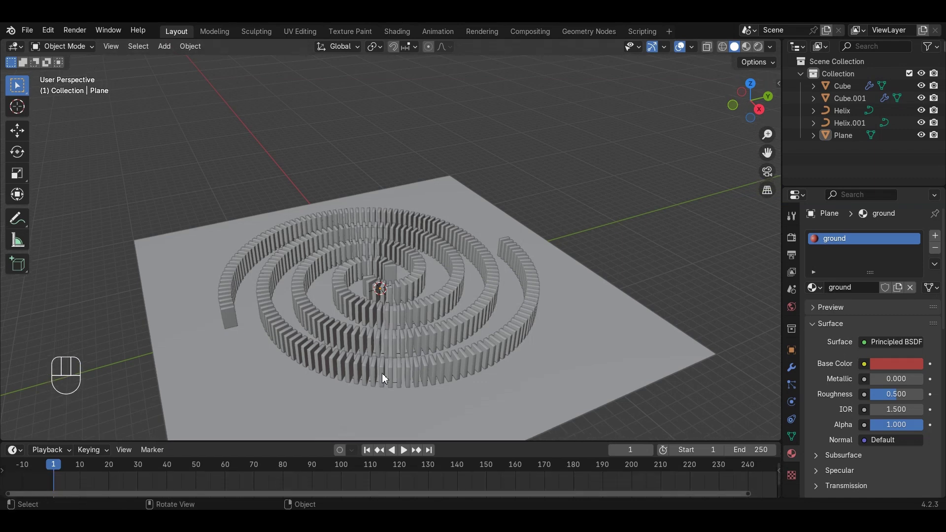
{"action": "key", "text": "space"}
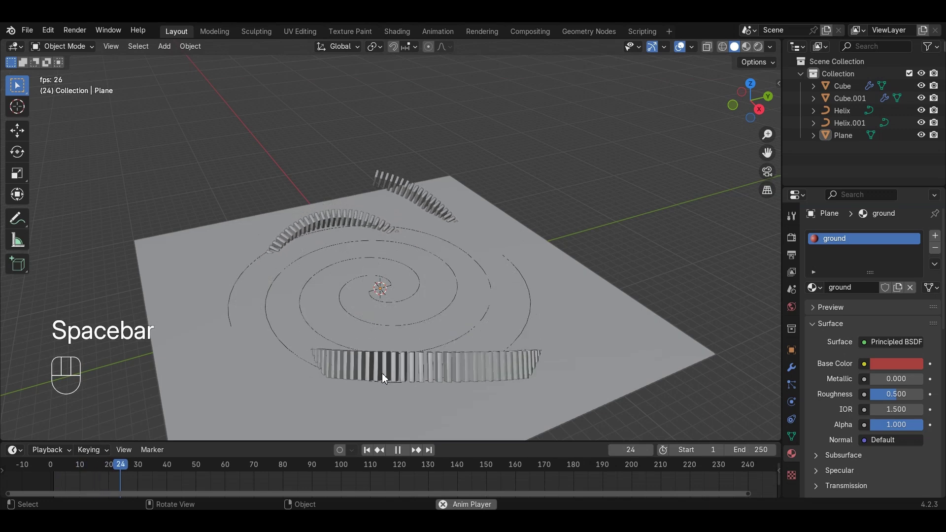
{"action": "key", "text": "space"}
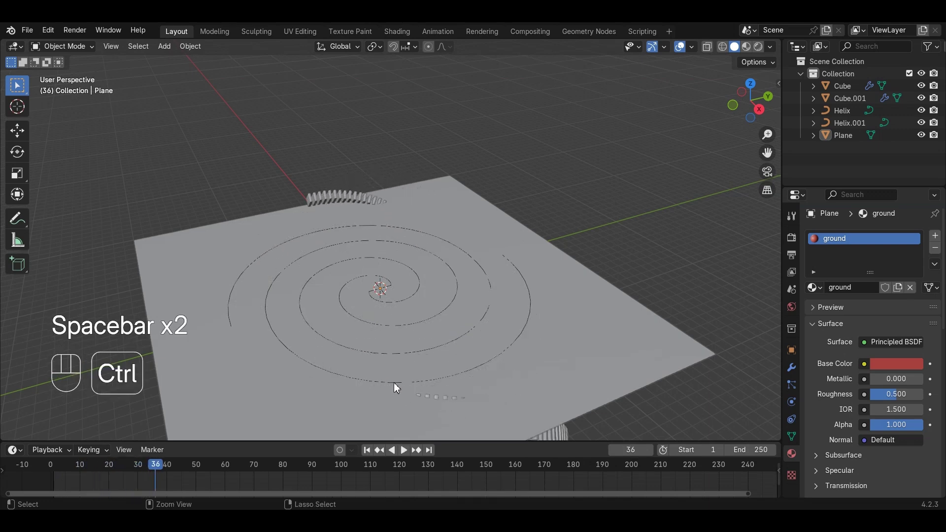
{"action": "middle_click_drag", "start_coordinate": [395, 387], "coordinate": [285, 477], "text": "ctrl"}
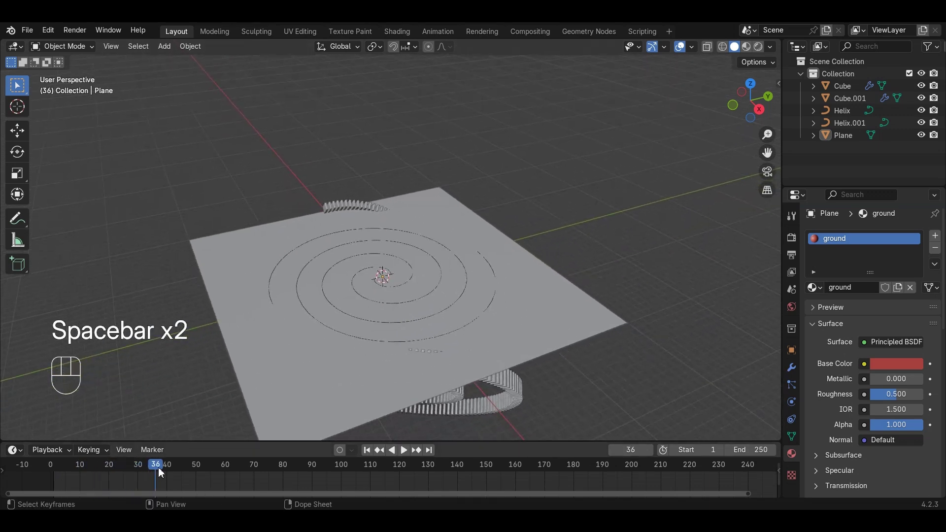
{"action": "left_click_drag", "start_coordinate": [158, 467], "coordinate": [15, 468]}
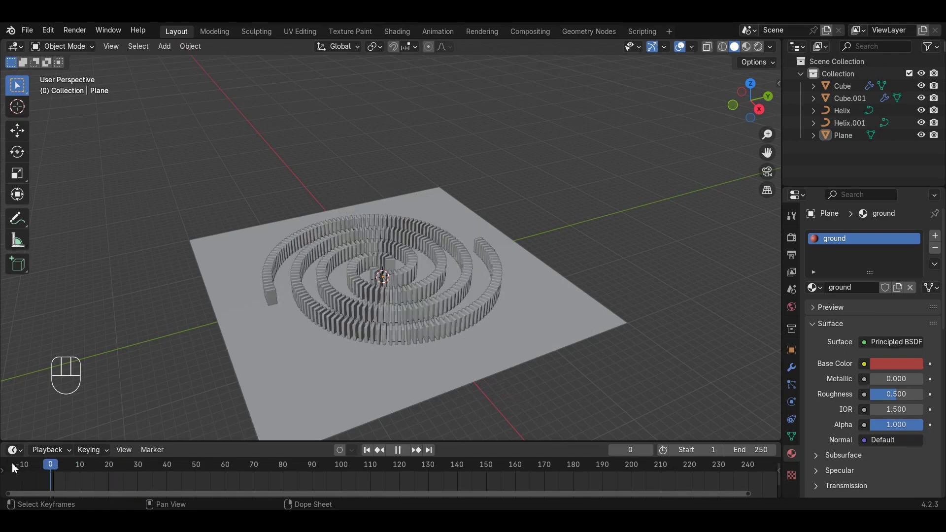
{"action": "left_click", "coordinate": [377, 320]}
{"action": "middle_click_drag", "start_coordinate": [377, 320], "coordinate": [395, 264]}
Apply Cube.001's Array and Curve modifiers.
{"action": "key", "text": "Tab"}
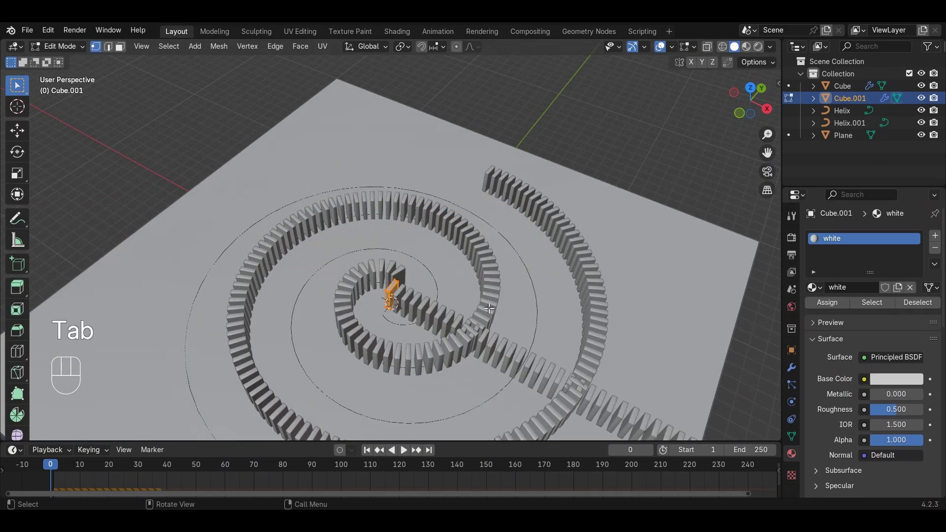
{"action": "key", "text": "Tab"}
{"action": "left_click", "coordinate": [792, 367]}
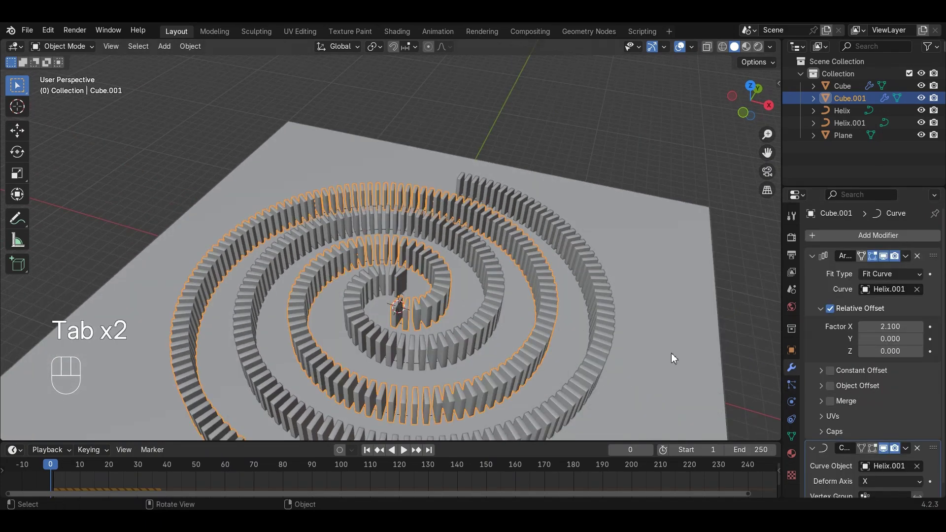
{"action": "left_click", "coordinate": [906, 257]}
{"action": "left_click", "coordinate": [902, 269]}
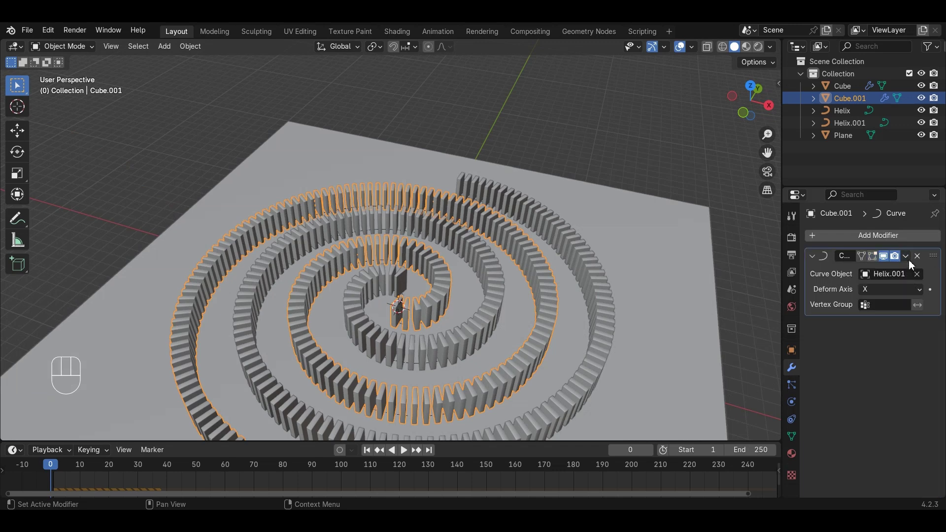
{"action": "left_click", "coordinate": [906, 257]}
{"action": "left_click", "coordinate": [899, 269]}
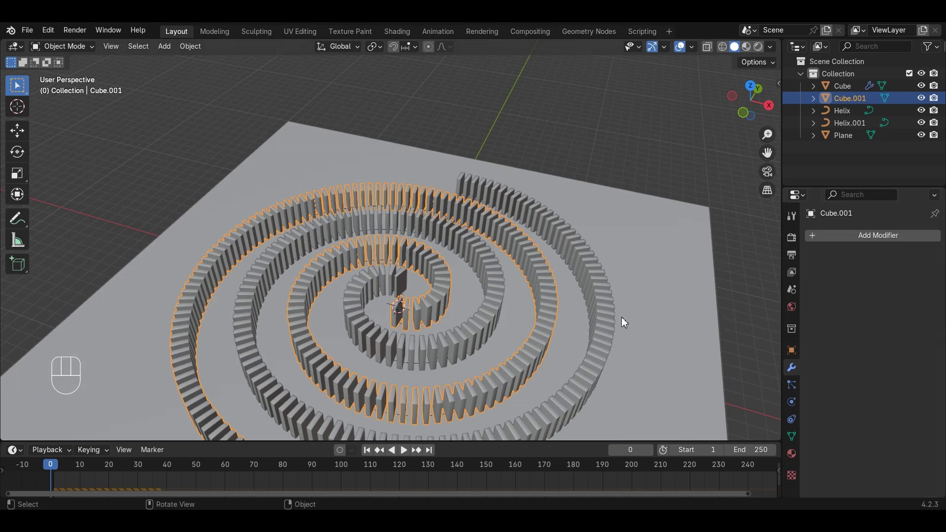
Separate Cube.001's mesh by loose parts into individual domino objects.
{"action": "key", "text": "Tab"}
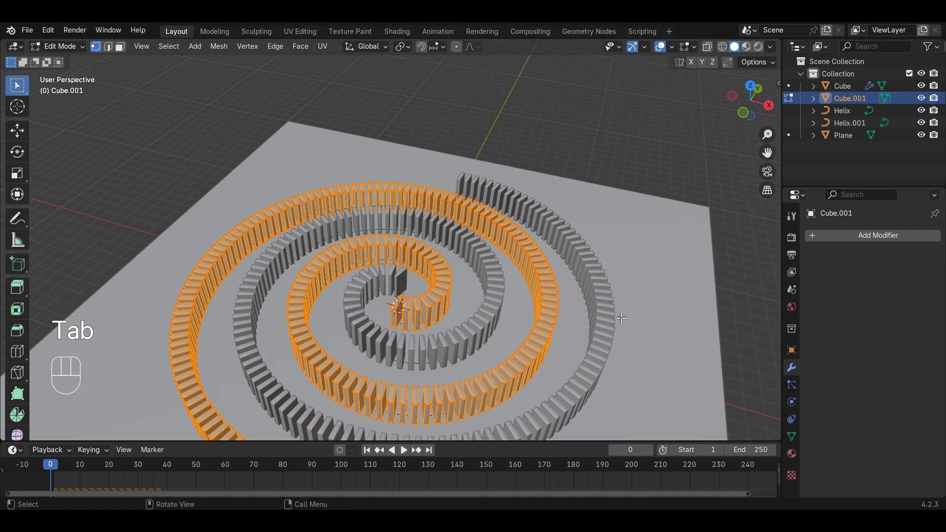
{"action": "key", "text": "Tab"}
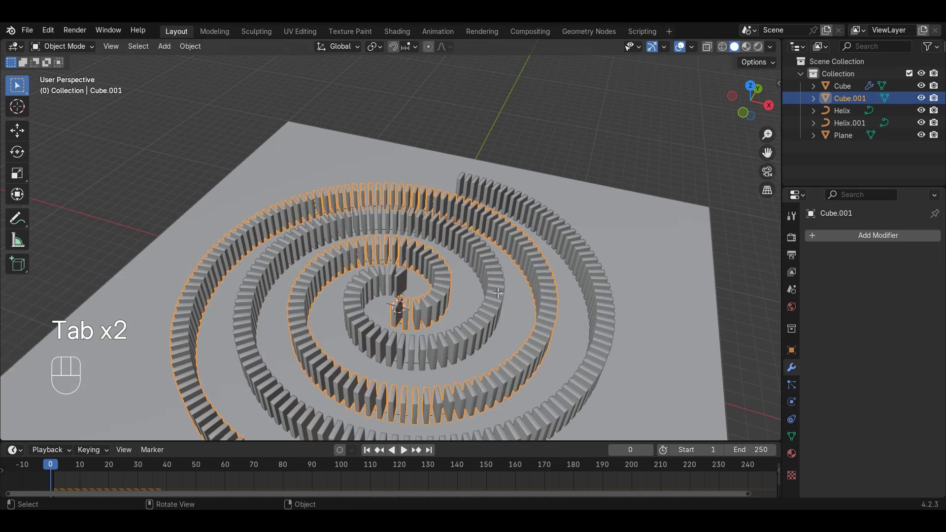
{"action": "key", "text": "Tab"}
{"action": "key", "text": "Tab"}
{"action": "key", "text": "Tab"}
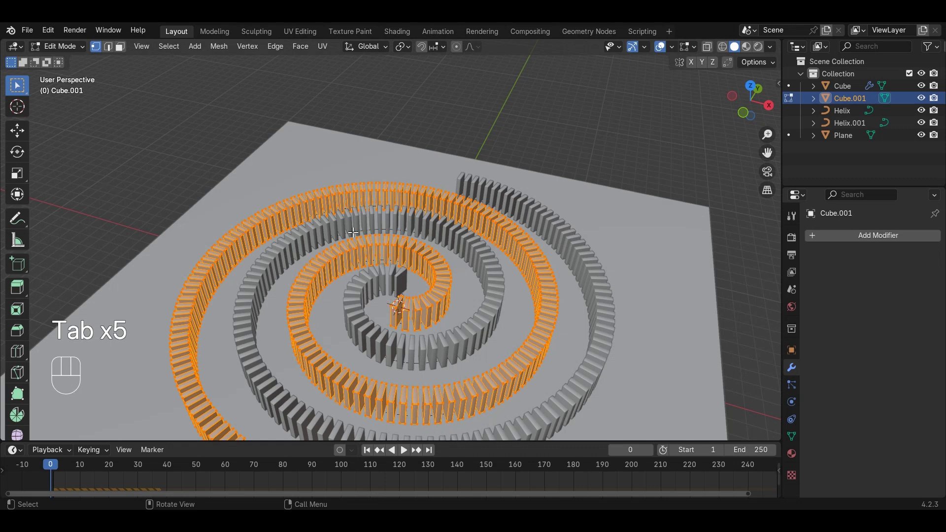
{"action": "key", "text": "p"}
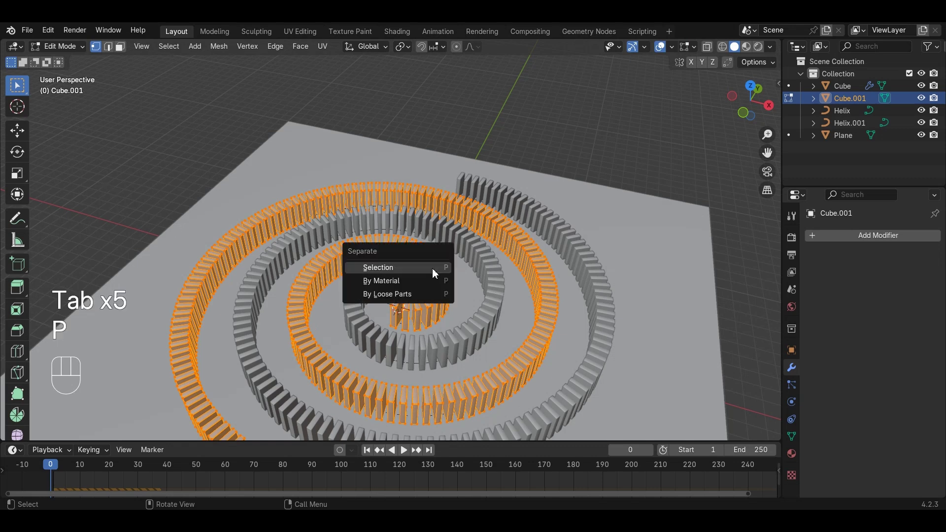
{"action": "left_click", "coordinate": [409, 294]}
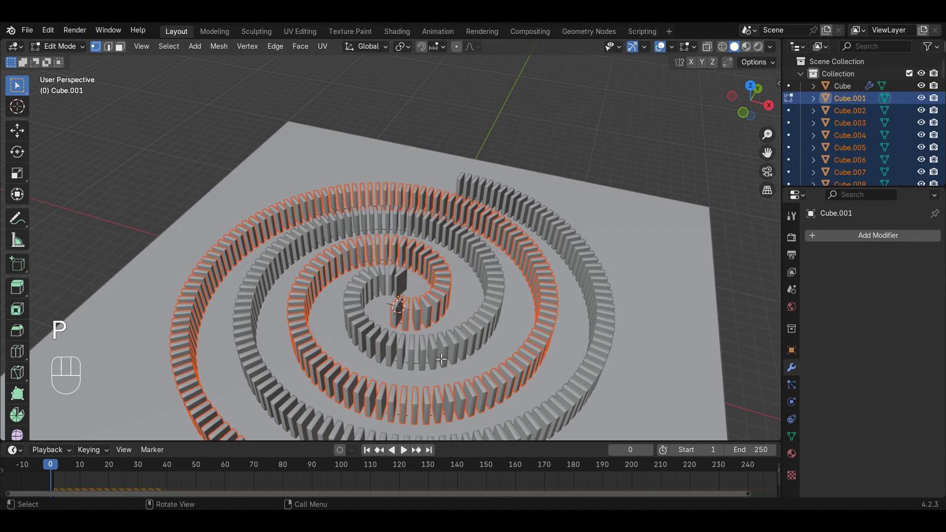
{"action": "key", "text": "Tab"}
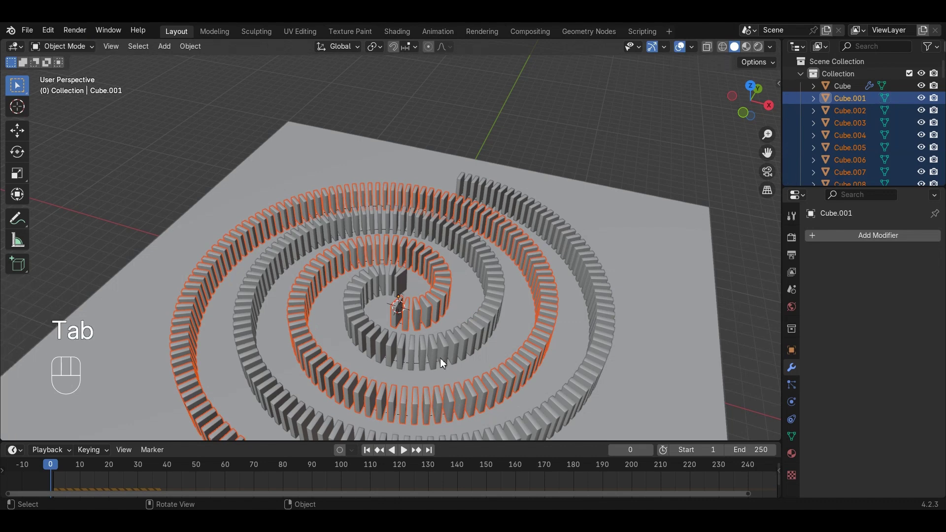
Apply Cube's Array and Curve modifiers and separate it by loose parts.
{"action": "left_click", "coordinate": [476, 324]}
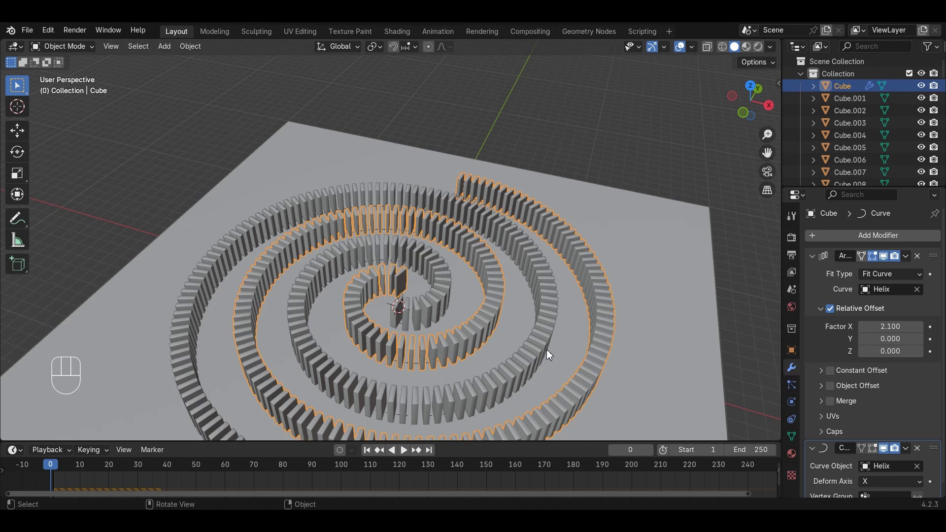
{"action": "key", "text": "Tab"}
{"action": "key", "text": "Tab"}
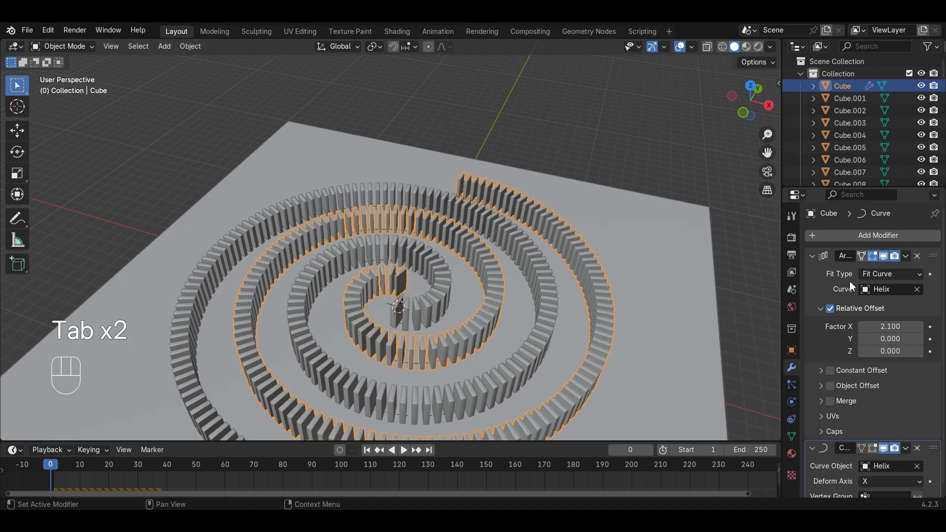
{"action": "left_click", "coordinate": [906, 255]}
{"action": "left_click", "coordinate": [885, 271]}
{"action": "left_click", "coordinate": [906, 256]}
{"action": "left_click", "coordinate": [886, 271]}
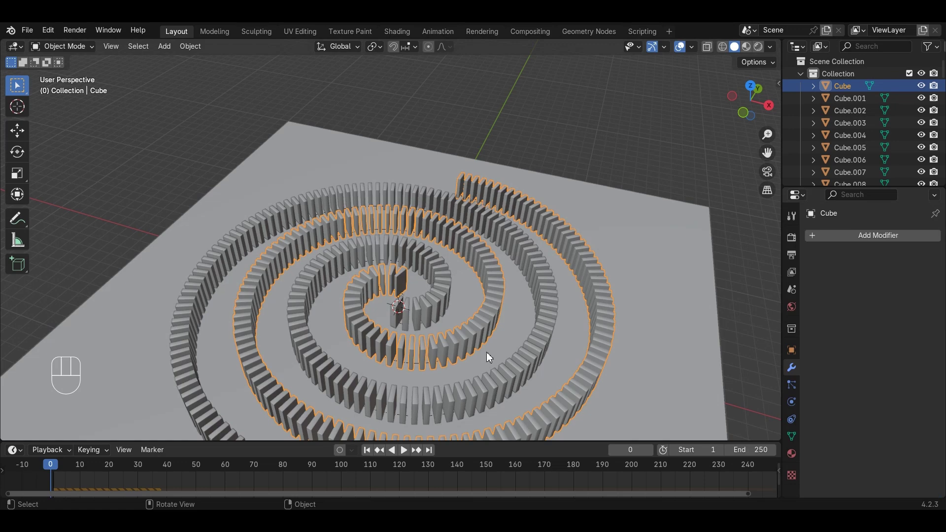
{"action": "key", "text": "Tab"}
{"action": "key", "text": "p"}
{"action": "left_click", "coordinate": [483, 353]}
{"action": "key", "text": "Tab"}
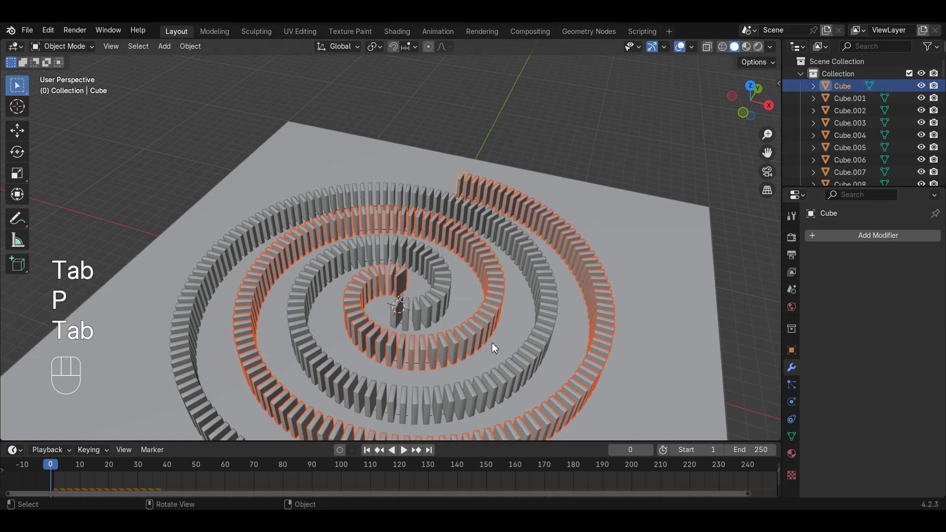
From front view with X-ray on, box-select every domino in both spirals.
{"action": "key", "text": "KP_1"}
{"action": "key", "text": "alt+z"}
{"action": "left_click_drag", "start_coordinate": [641, 190], "coordinate": [182, 239]}
{"action": "middle_click_drag", "start_coordinate": [480, 186], "coordinate": [407, 221]}
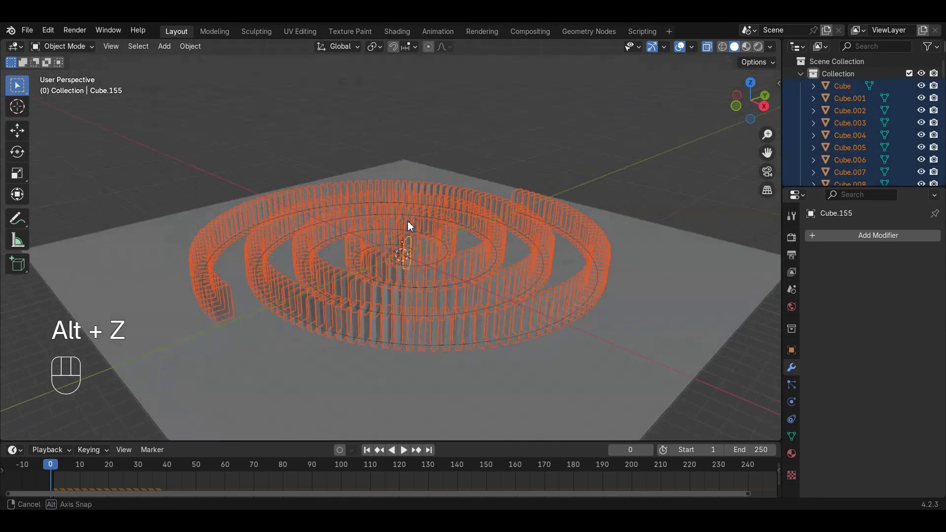
Turn off X-ray and set every selected domino's origin to its own geometry.
{"action": "key", "text": "alt+z"}
{"action": "key", "text": "g"}
{"action": "right_click", "coordinate": [526, 209]}
{"action": "middle_click_drag", "start_coordinate": [495, 261], "coordinate": [550, 263]}
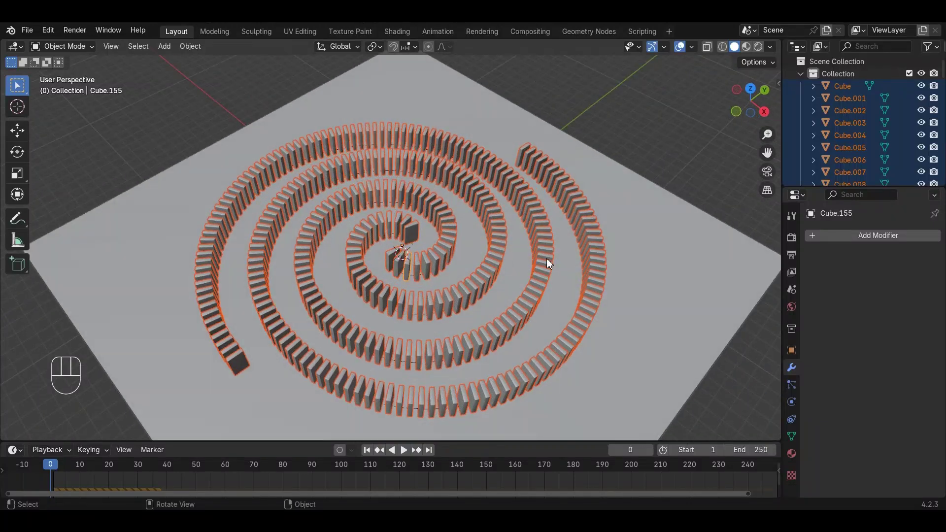
{"action": "right_click", "coordinate": [424, 271]}
{"action": "mouse_move", "coordinate": [422, 312]}
{"action": "right_click", "coordinate": [392, 314]}
{"action": "mouse_move", "coordinate": [380, 323]}
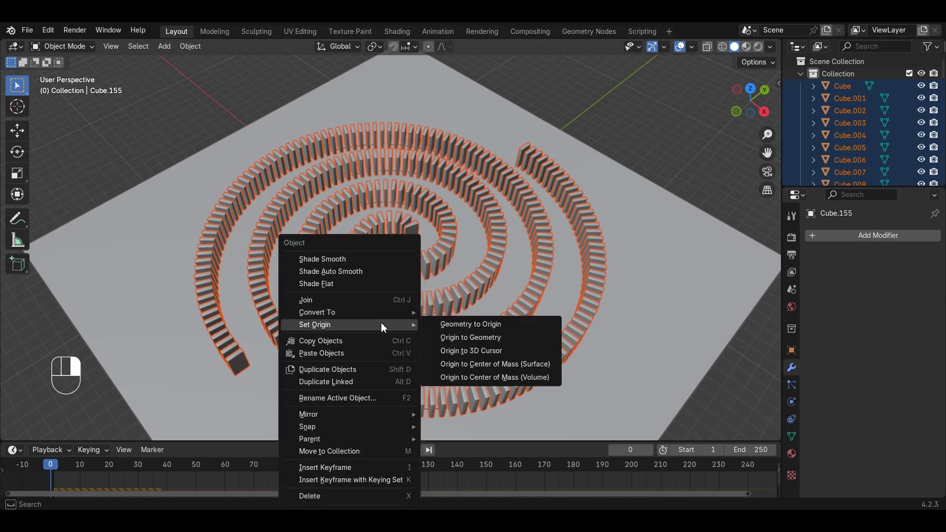
{"action": "left_click", "coordinate": [487, 340]}
Clear the selection and select a single domino near the spiral centre.
{"action": "middle_click_drag", "start_coordinate": [431, 298], "coordinate": [528, 217]}
{"action": "left_click", "coordinate": [527, 207]}
{"action": "middle_click_drag", "start_coordinate": [445, 274], "coordinate": [407, 276]}
{"action": "left_click", "coordinate": [428, 268]}
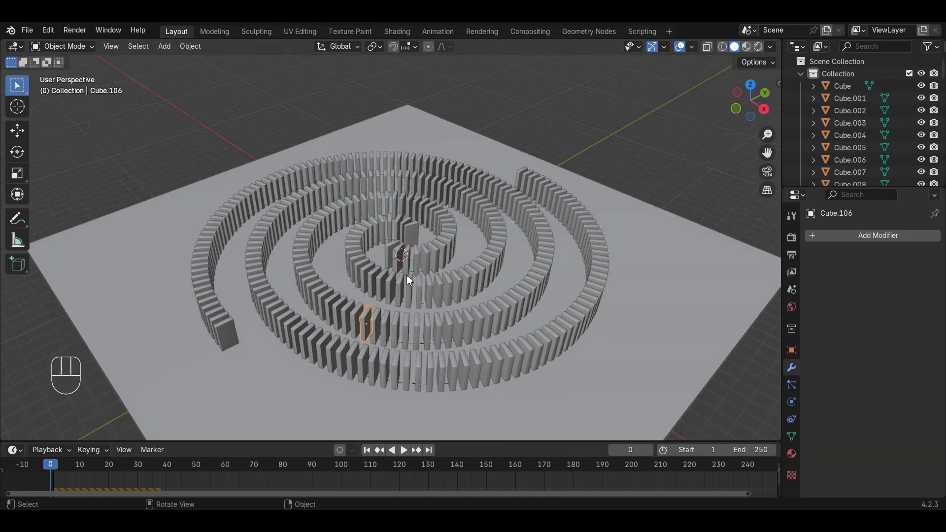
Frame the innermost domino Cube.313 and rotate it so it tilts over.
{"action": "key", "text": "KP_Decimal"}
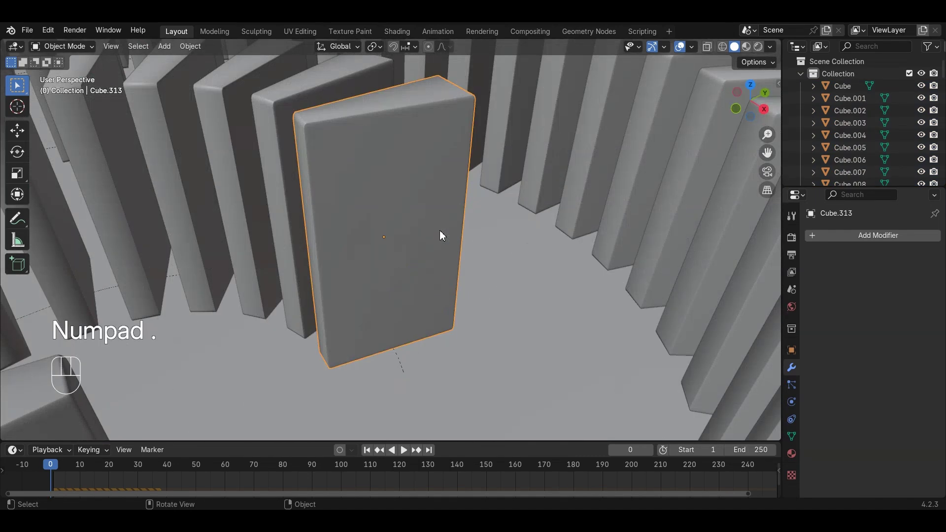
{"action": "middle_click_drag", "start_coordinate": [440, 231], "coordinate": [433, 173]}
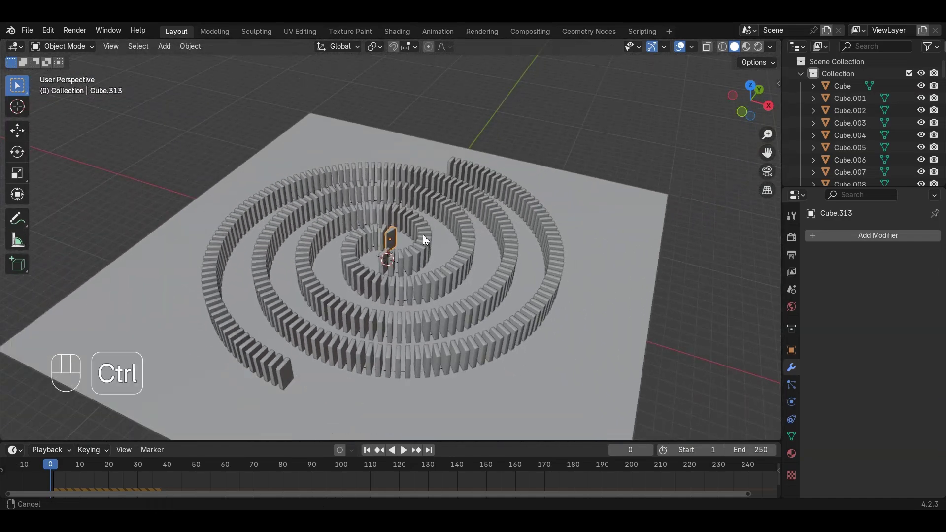
{"action": "middle_click_drag", "start_coordinate": [423, 234], "coordinate": [465, 168], "text": "ctrl"}
{"action": "key", "text": "KP_Decimal"}
{"action": "key", "text": "r"}
{"action": "left_click", "coordinate": [451, 132]}
{"action": "middle_click_drag", "start_coordinate": [451, 132], "coordinate": [657, 257]}
Select and frame Cube.157, then tilt it over around the X axis.
{"action": "key", "text": "r"}
{"action": "left_click", "coordinate": [463, 207]}
{"action": "middle_click_drag", "start_coordinate": [504, 66], "coordinate": [495, 182], "text": "shift"}
{"action": "left_click", "coordinate": [495, 181]}
{"action": "key", "text": "KP_Decimal"}
{"action": "middle_click_drag", "start_coordinate": [528, 211], "coordinate": [433, 182]}
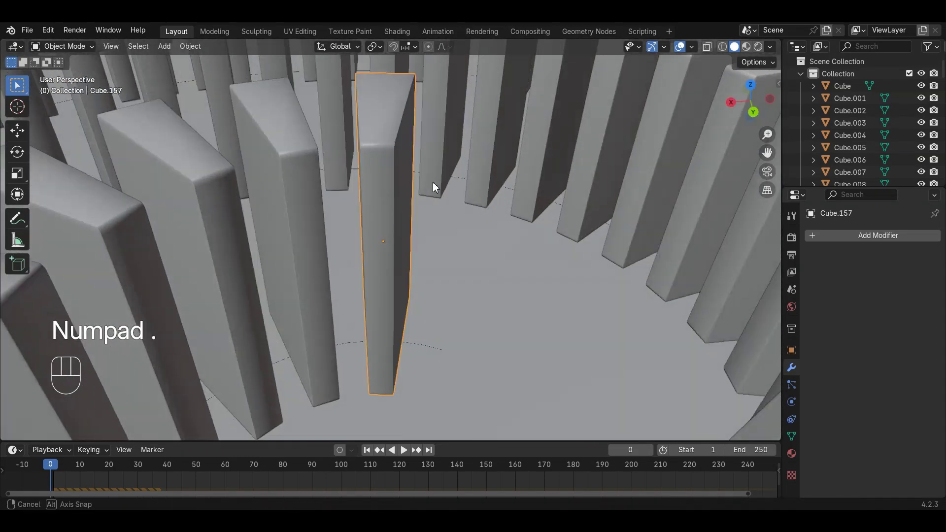
{"action": "key", "text": "r"}
{"action": "key", "text": "x"}
{"action": "key", "text": "r"}
{"action": "left_click", "coordinate": [426, 135]}
{"action": "middle_click_drag", "start_coordinate": [426, 135], "coordinate": [628, 331]}
Scale the ground plane up greatly in Edit Mode.
{"action": "left_click", "coordinate": [632, 349]}
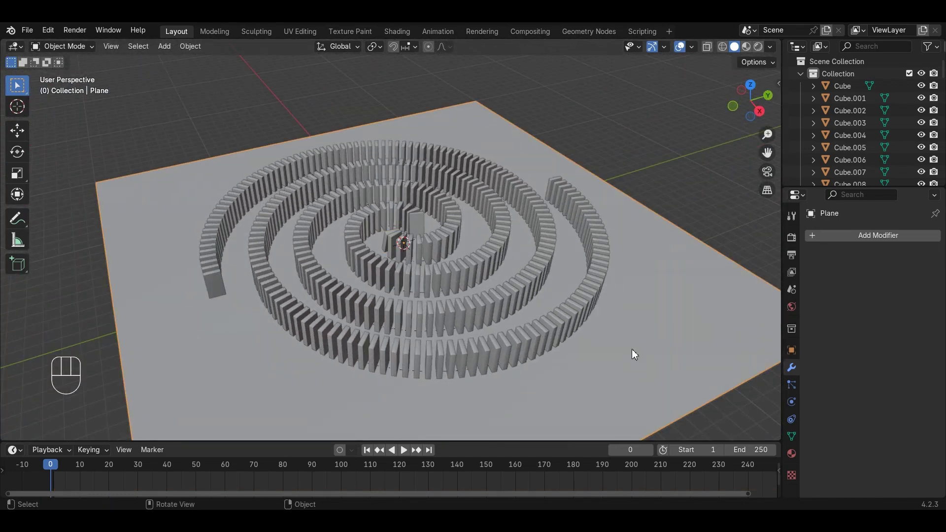
{"action": "key", "text": "Tab"}
{"action": "key", "text": "s"}
{"action": "left_click", "coordinate": [120, 393]}
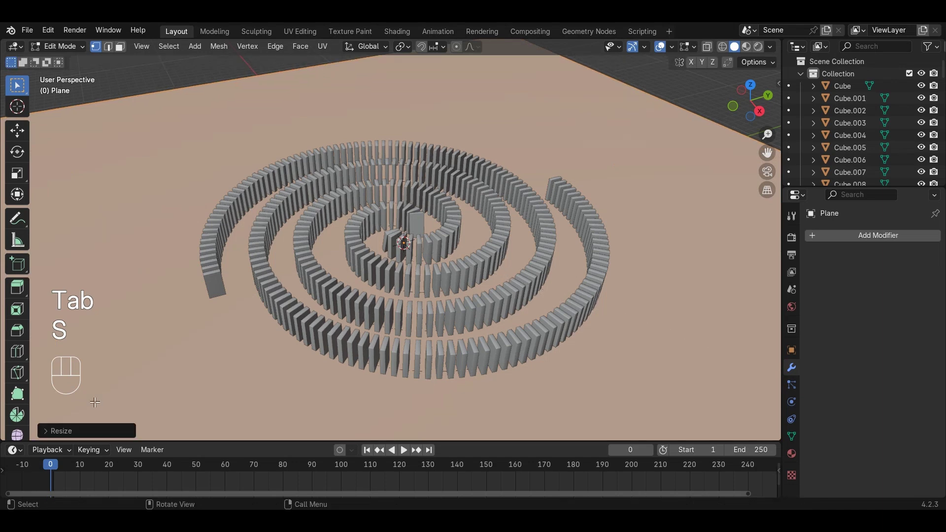
{"action": "key", "text": "Tab"}
{"action": "middle_click_drag", "start_coordinate": [121, 395], "coordinate": [265, 312]}
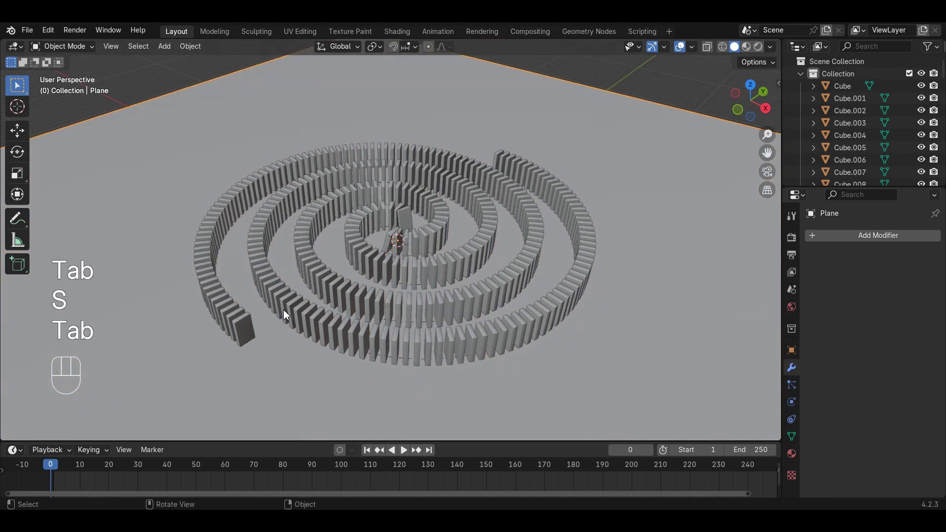
Play the animation twice to test the physics, seeing dominoes fall through the floor.
{"action": "key", "text": "space"}
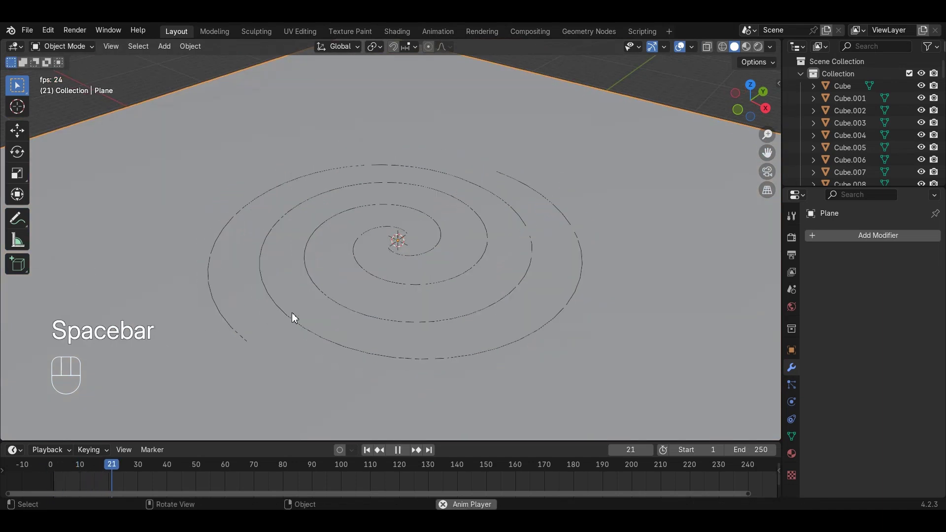
{"action": "key", "text": "space"}
{"action": "middle_click_drag", "start_coordinate": [288, 315], "coordinate": [327, 155]}
{"action": "key", "text": "space"}
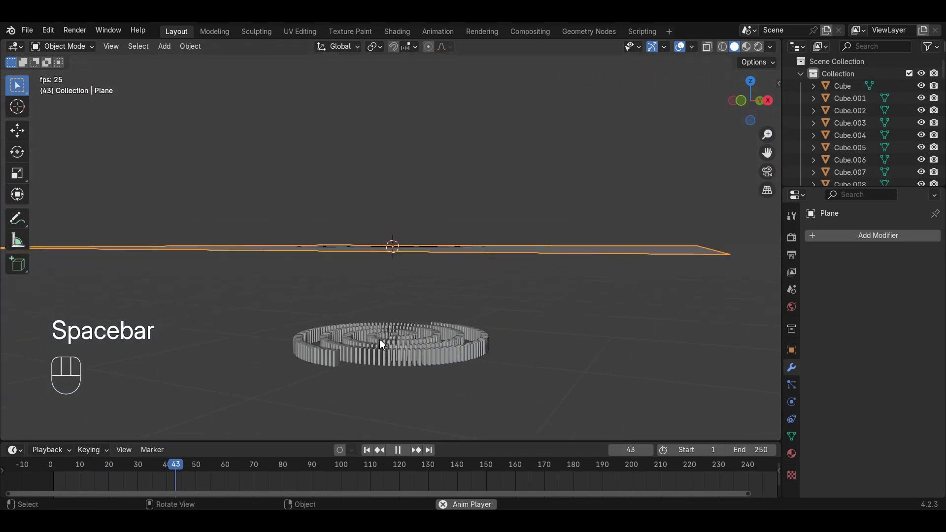
{"action": "key", "text": "space"}
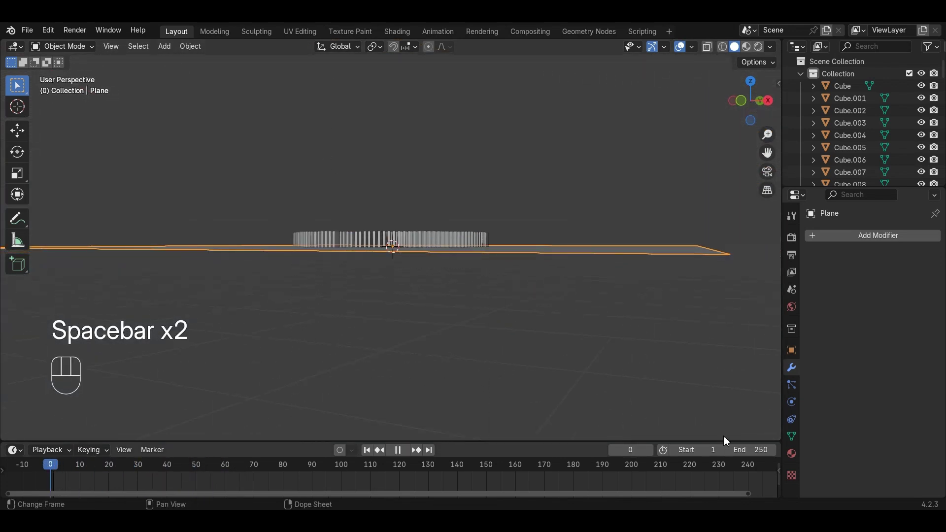
{"action": "middle_click_drag", "start_coordinate": [598, 334], "coordinate": [674, 414]}
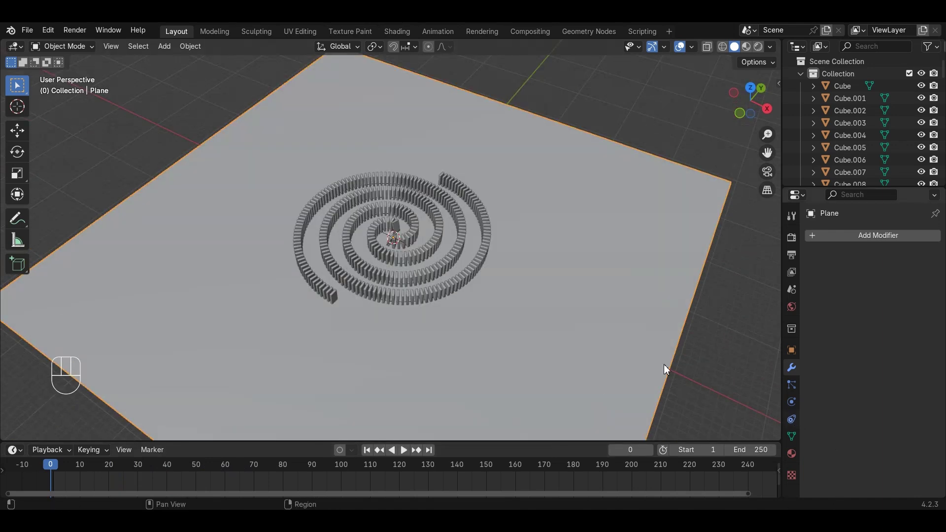
Add a Passive rigid body to the ground plane.
{"action": "left_click", "coordinate": [792, 402]}
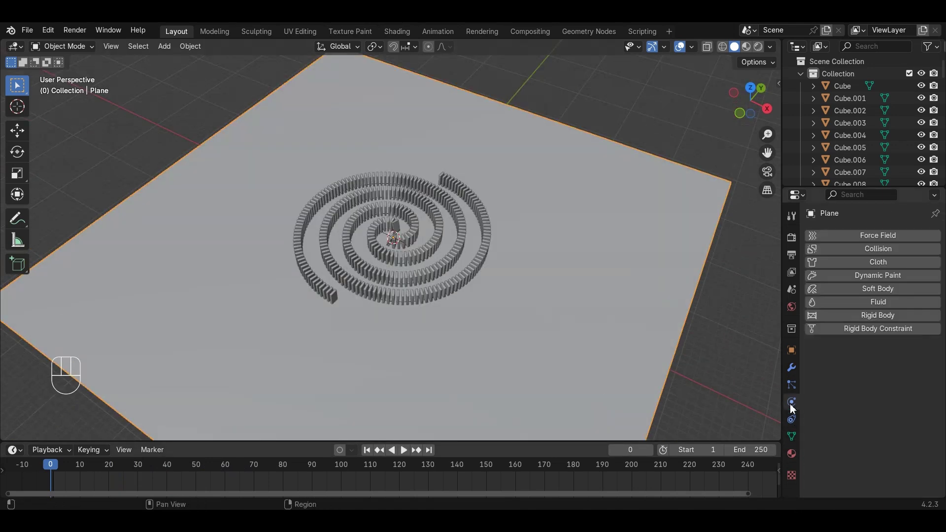
{"action": "left_click", "coordinate": [888, 316]}
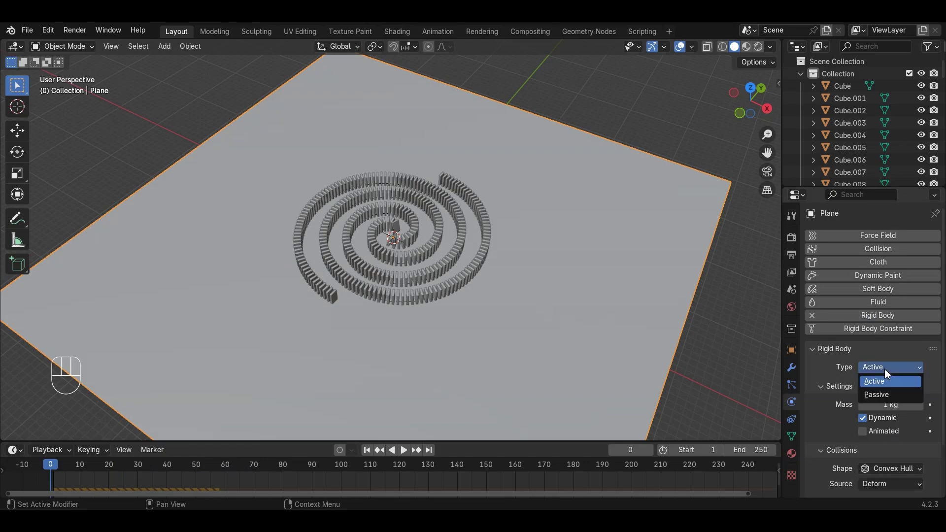
{"action": "left_click", "coordinate": [877, 394]}
{"action": "middle_click_drag", "start_coordinate": [474, 306], "coordinate": [416, 230]}
Play the simulation to watch the dominoes topple along the spiral, then show Scene properties.
{"action": "key", "text": "space"}
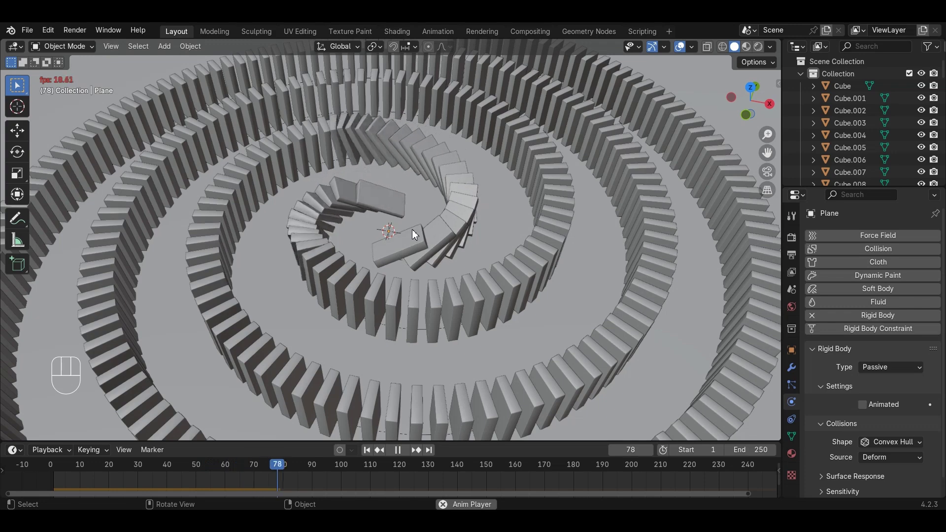
{"action": "middle_click_drag", "start_coordinate": [505, 359], "coordinate": [525, 431], "text": "ctrl"}
{"action": "key", "text": "space"}
{"action": "left_click_drag", "start_coordinate": [698, 470], "coordinate": [574, 470]}
{"action": "key", "text": "space"}
{"action": "left_click_drag", "start_coordinate": [702, 494], "coordinate": [750, 487]}
{"action": "key", "text": "space"}
{"action": "left_click", "coordinate": [793, 290]}
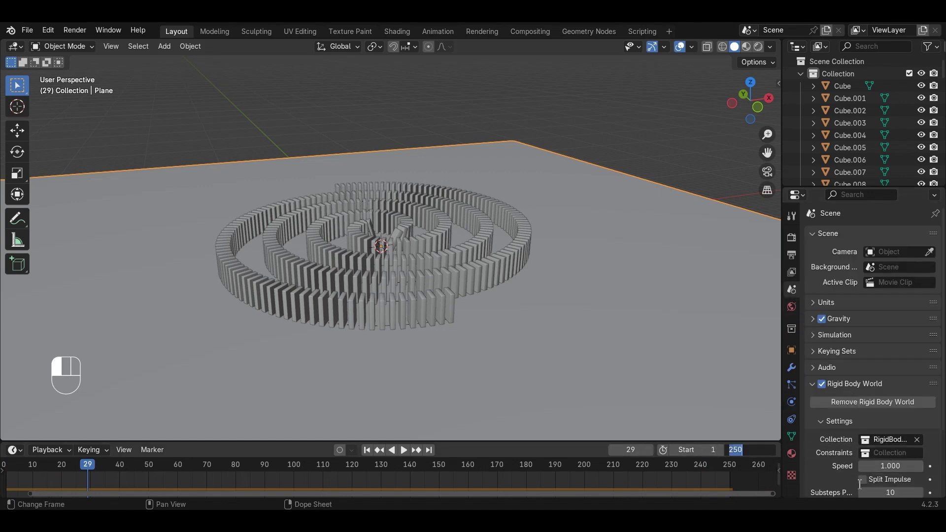
Set the scene end frame to 1000, test playback, and rewind to frame 233.
{"action": "type", "text": "1000"}
{"action": "key", "text": "Return"}
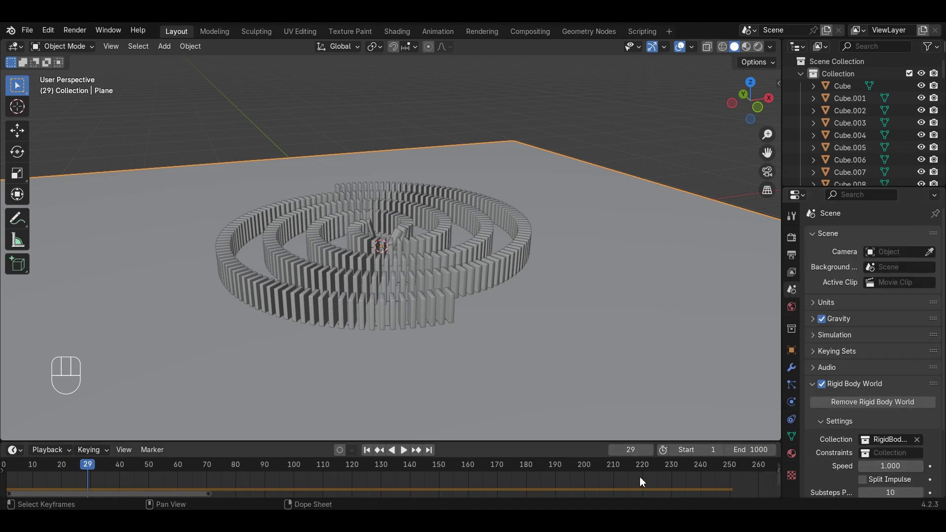
{"action": "key", "text": "space"}
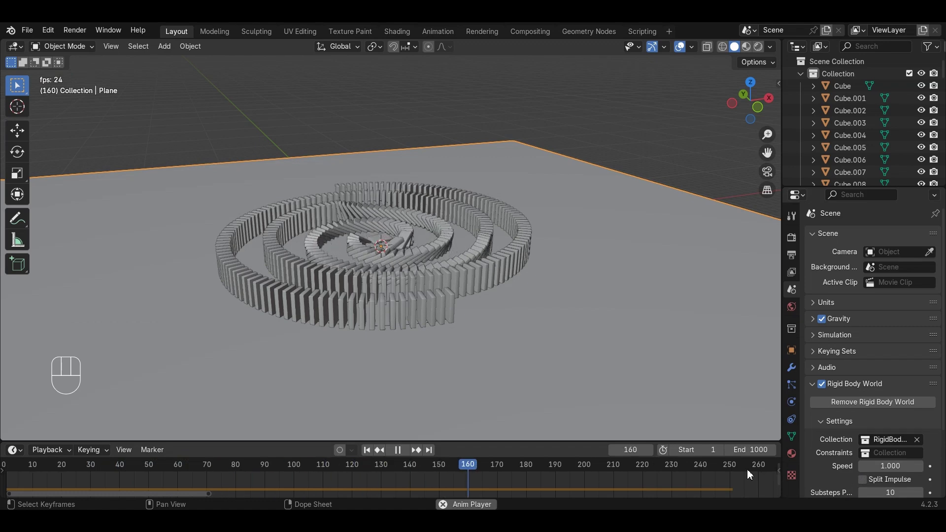
{"action": "key", "text": "space"}
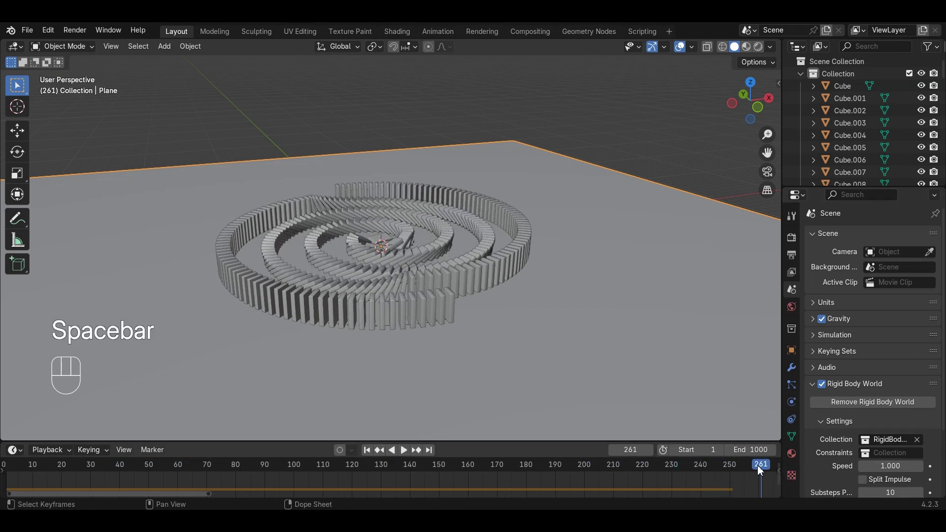
{"action": "left_click_drag", "start_coordinate": [761, 472], "coordinate": [680, 472]}
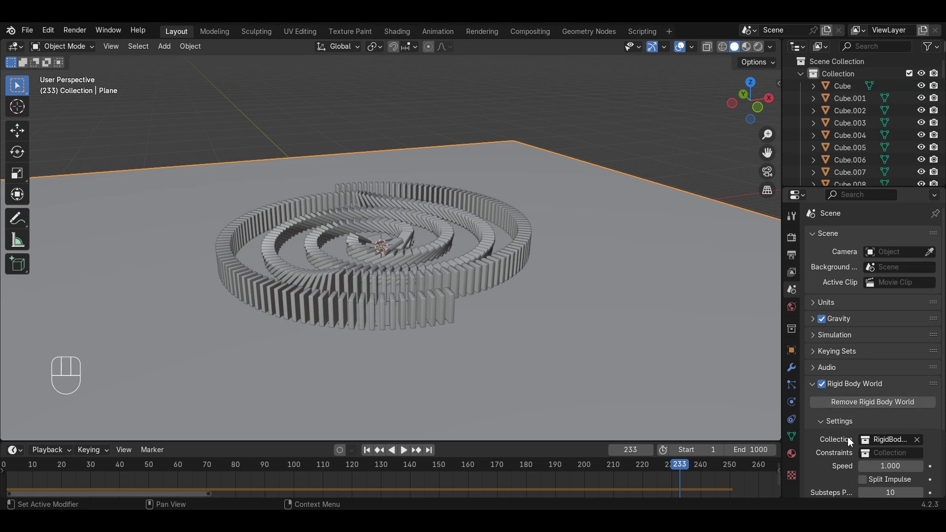
Expand the Rigid Body World settings and set the cache end frame to 1000.
{"action": "scroll", "coordinate": [851, 442], "scroll_direction": "down", "scroll_amount": 4}
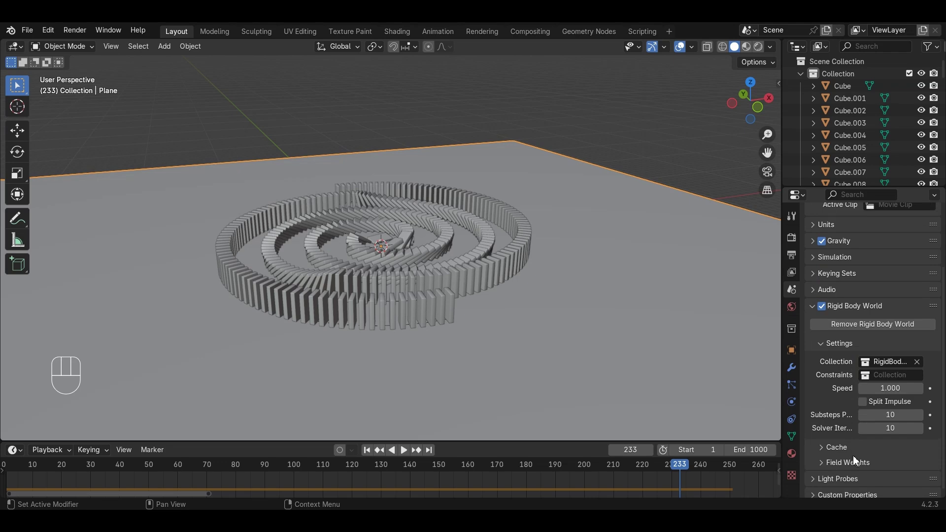
{"action": "scroll", "coordinate": [853, 455], "scroll_direction": "down", "scroll_amount": 1}
{"action": "left_click", "coordinate": [848, 253]}
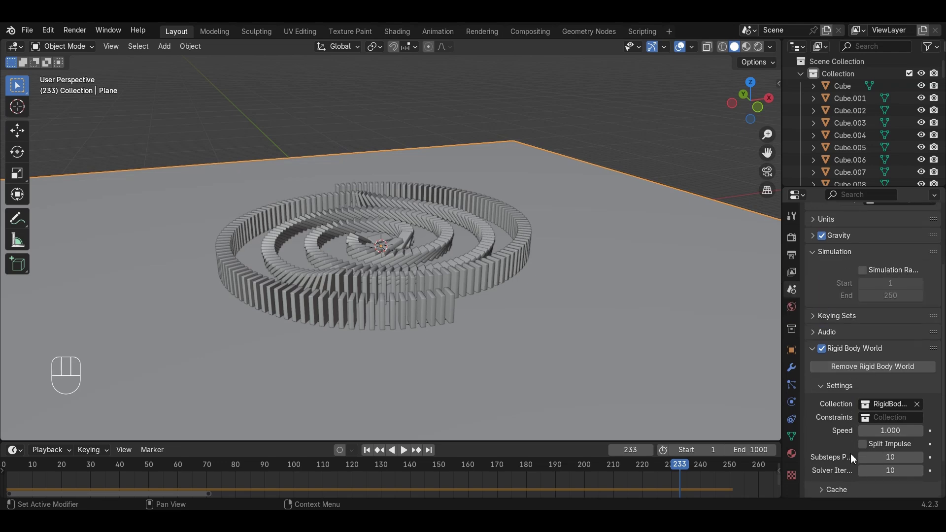
{"action": "left_click", "coordinate": [839, 481]}
{"action": "scroll", "coordinate": [838, 478], "scroll_direction": "down", "scroll_amount": 9}
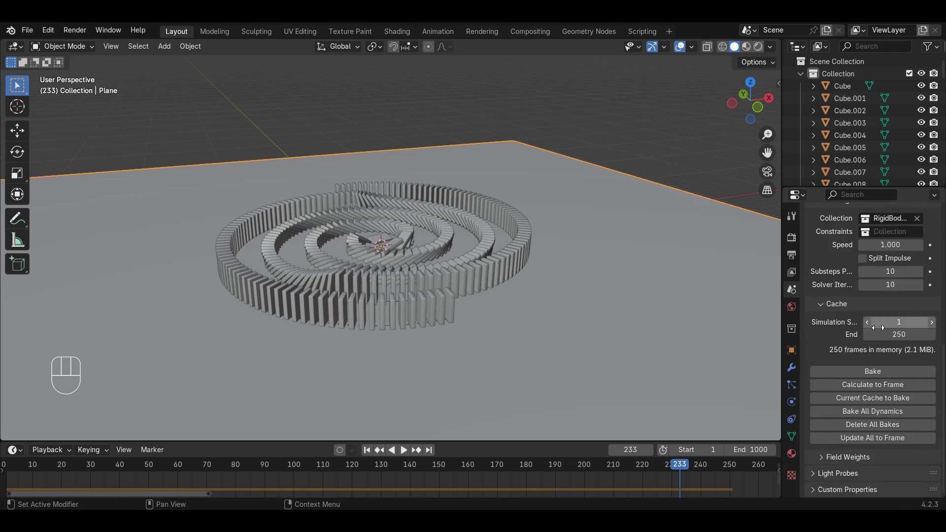
{"action": "left_click", "coordinate": [899, 335]}
{"action": "type", "text": "1000"}
{"action": "key", "text": "Return"}
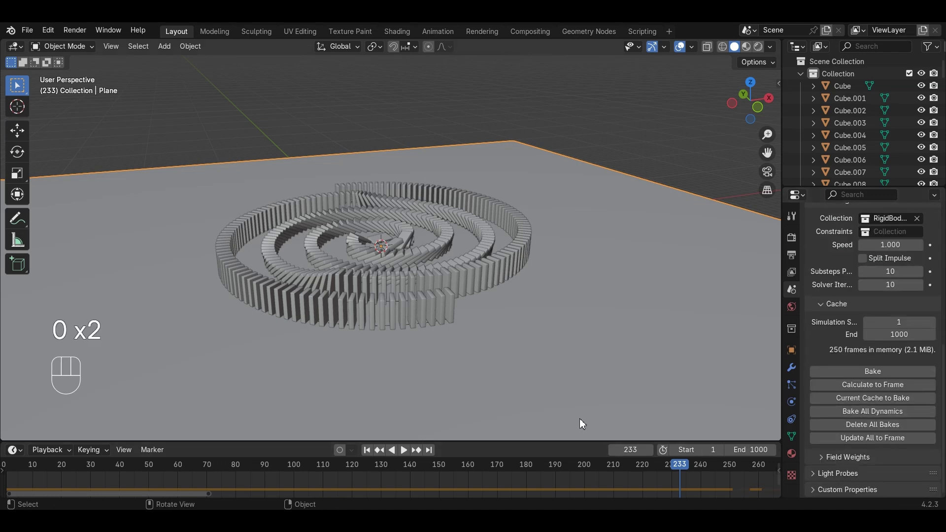
Play the simulation to frame 427, then set the scene end frame to 440.
{"action": "key", "text": "space"}
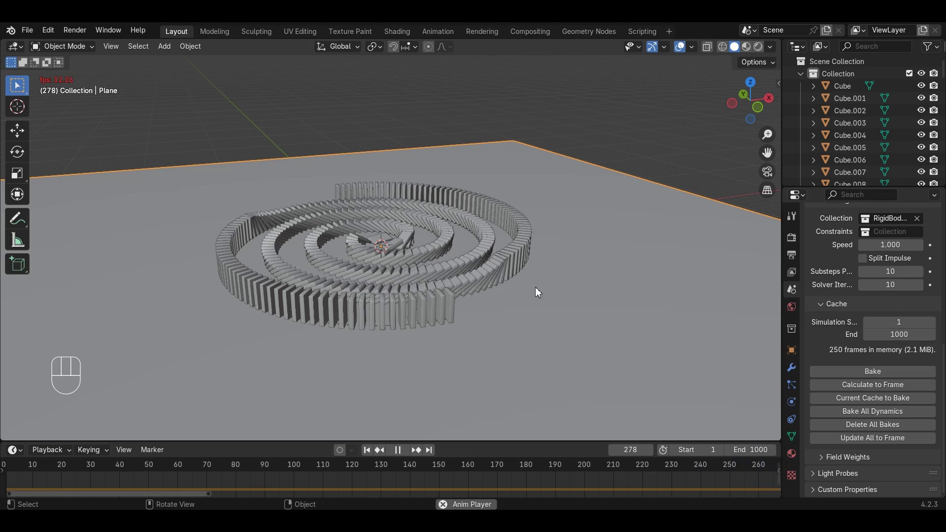
{"action": "middle_click_drag", "start_coordinate": [536, 287], "coordinate": [463, 313]}
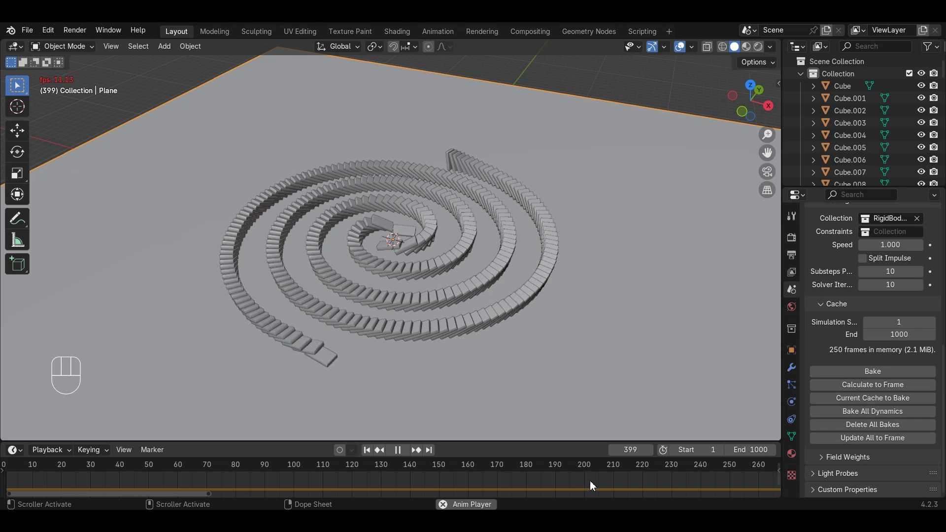
{"action": "key", "text": "space"}
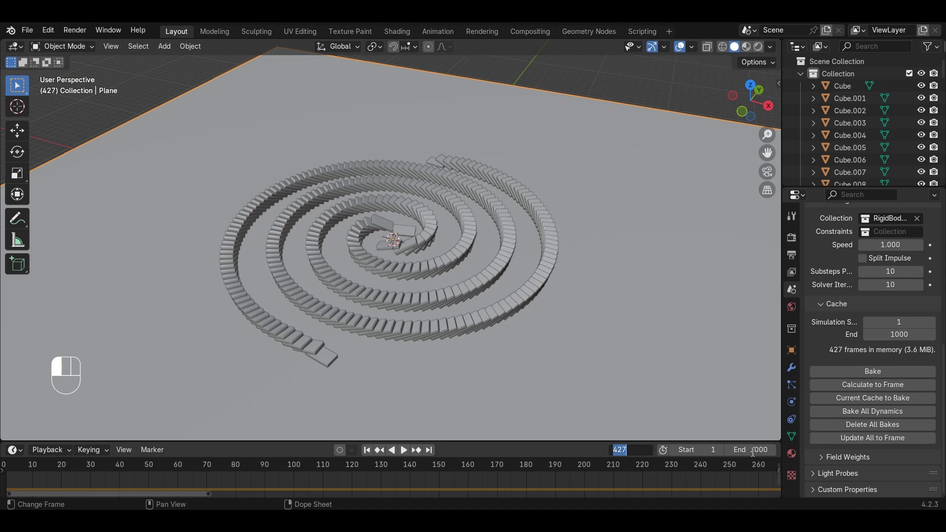
{"action": "type", "text": "0"}
{"action": "key", "text": "Return"}
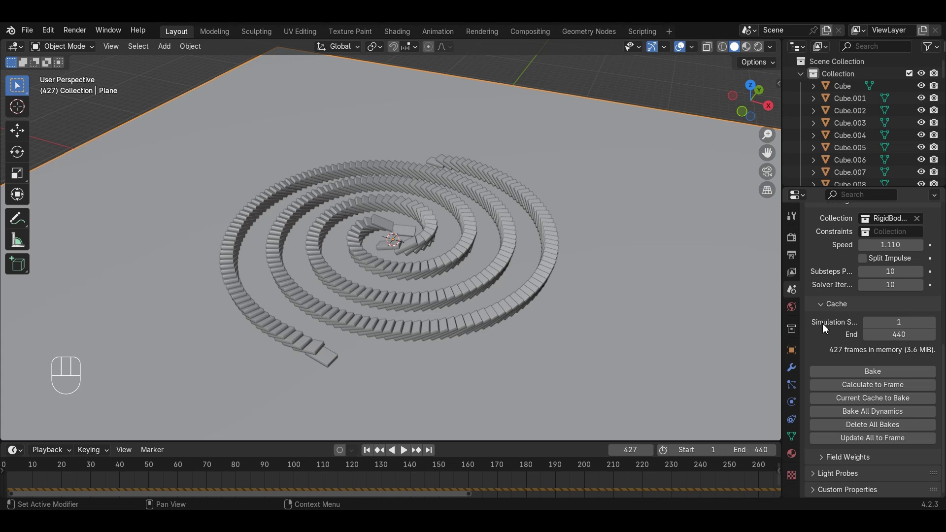
{"action": "middle_click_drag", "start_coordinate": [480, 383], "coordinate": [494, 357]}
Add a camera, raise it along Z, and look through it.
{"action": "key", "text": "shift+a"}
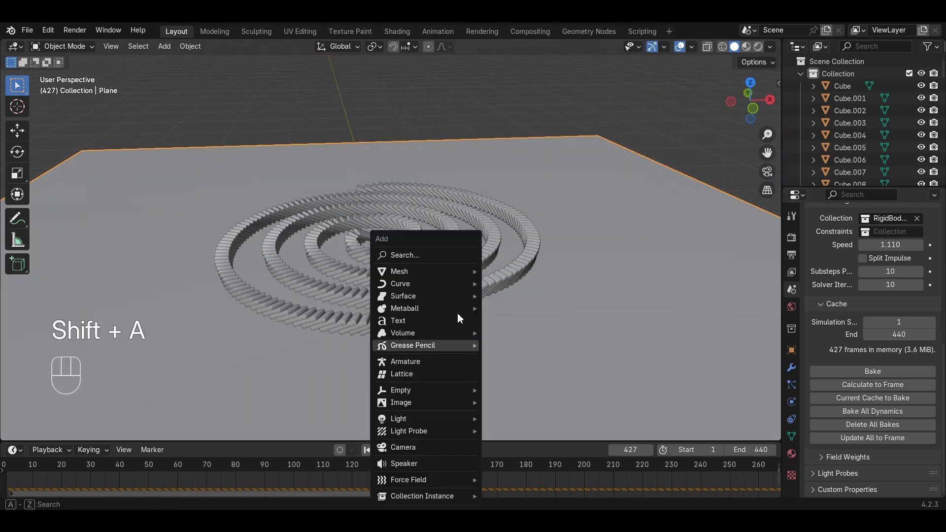
{"action": "mouse_move", "coordinate": [424, 406]}
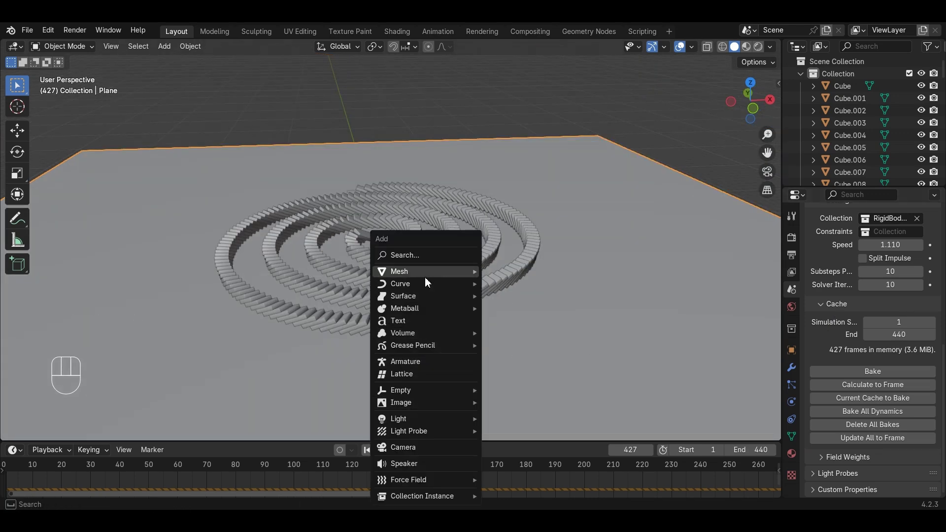
{"action": "left_click", "coordinate": [421, 446]}
{"action": "key", "text": "g"}
{"action": "key", "text": "z"}
{"action": "left_click", "coordinate": [541, 329]}
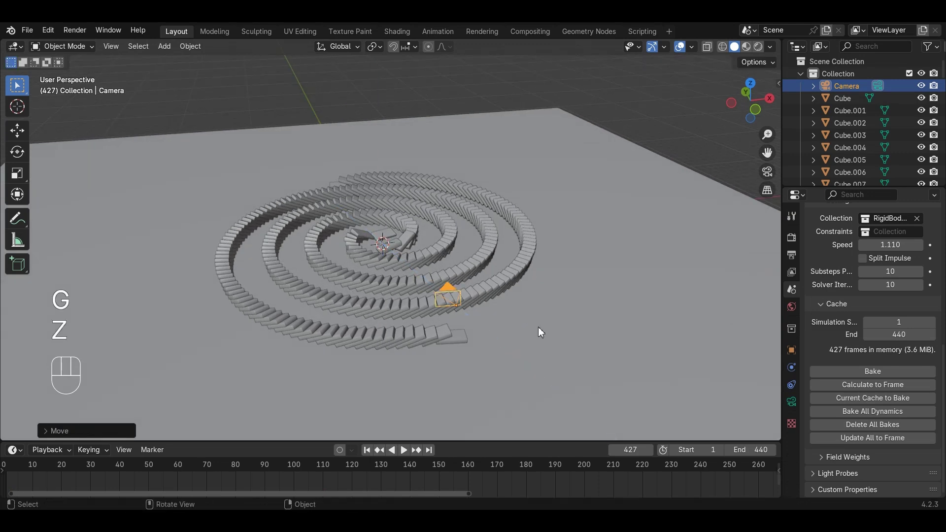
{"action": "key", "text": "KP_0"}
Nudge the camera along its Z axis repeatedly until it frames the whole domino spiral.
{"action": "key", "text": "g"}
{"action": "key", "text": "z"}
{"action": "key", "text": "z"}
{"action": "left_click", "coordinate": [607, 159]}
{"action": "key", "text": "g"}
{"action": "key", "text": "z"}
{"action": "left_click", "coordinate": [609, 183]}
{"action": "key", "text": "g"}
{"action": "key", "text": "z"}
{"action": "key", "text": "z"}
{"action": "left_click", "coordinate": [693, 316]}
{"action": "key", "text": "g"}
{"action": "key", "text": "z"}
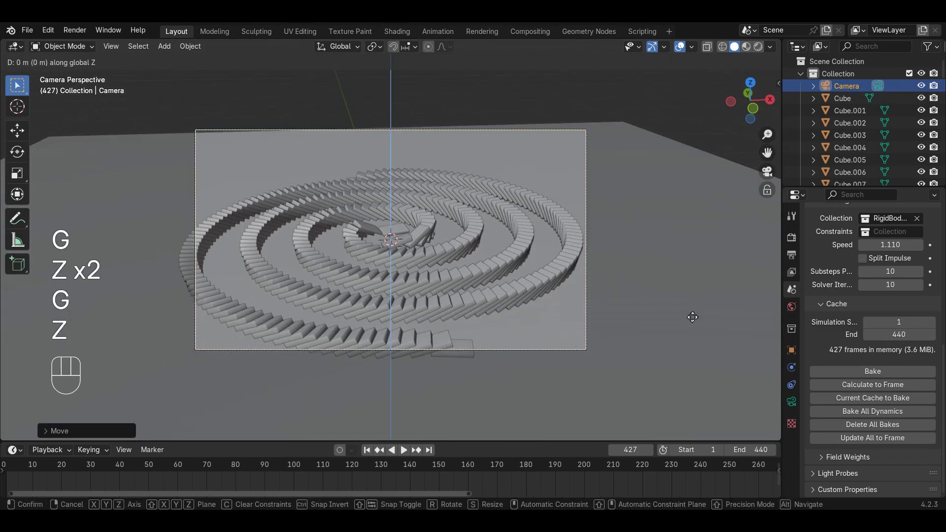
{"action": "left_click", "coordinate": [688, 391]}
{"action": "key", "text": "g"}
{"action": "key", "text": "z"}
{"action": "key", "text": "z"}
{"action": "left_click", "coordinate": [750, 118]}
{"action": "key", "text": "g"}
{"action": "key", "text": "z"}
{"action": "left_click", "coordinate": [749, 167]}
{"action": "scroll", "coordinate": [649, 271], "scroll_direction": "up", "scroll_amount": 2}
{"action": "key", "text": "g"}
{"action": "key", "text": "z"}
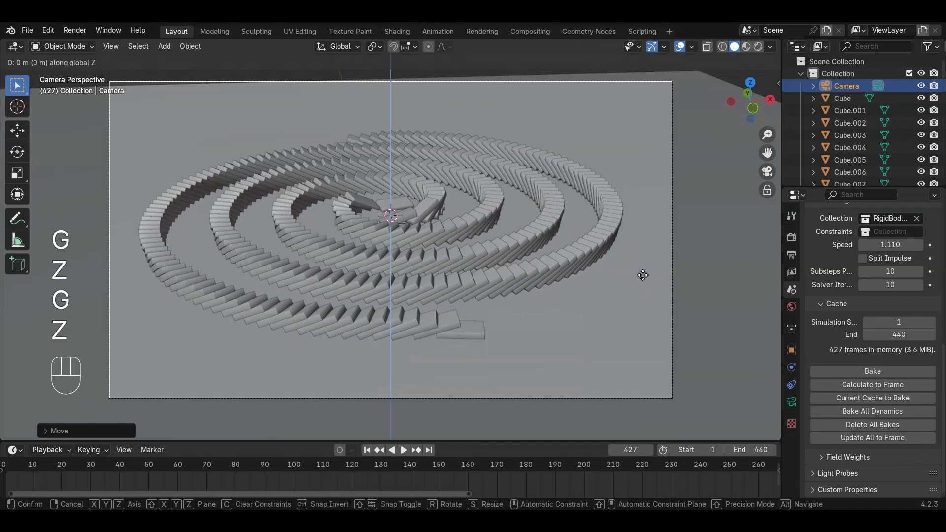
{"action": "left_click", "coordinate": [636, 287]}
Switch the viewport to Rendered shading and lower the view toward the ground.
{"action": "middle_click_drag", "start_coordinate": [452, 207], "coordinate": [355, 225]}
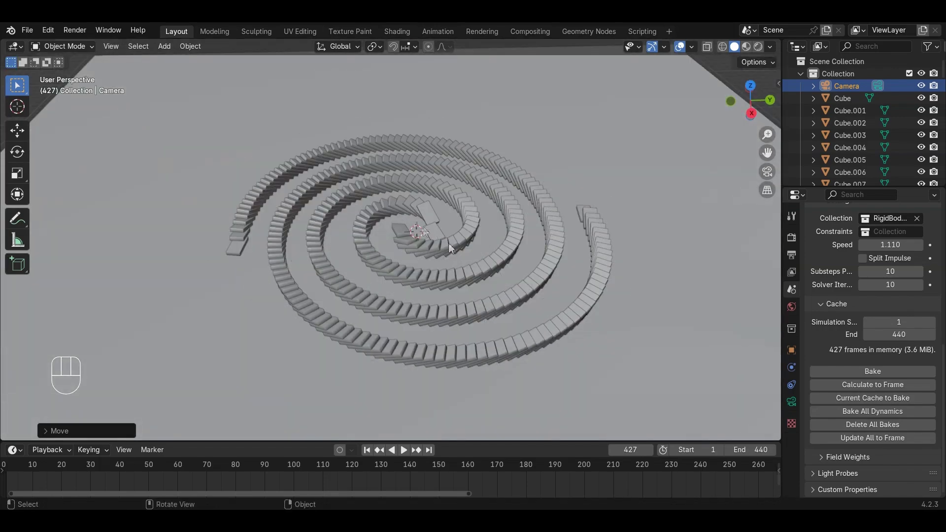
{"action": "left_click", "coordinate": [758, 47]}
{"action": "middle_click_drag", "start_coordinate": [557, 301], "coordinate": [540, 256]}
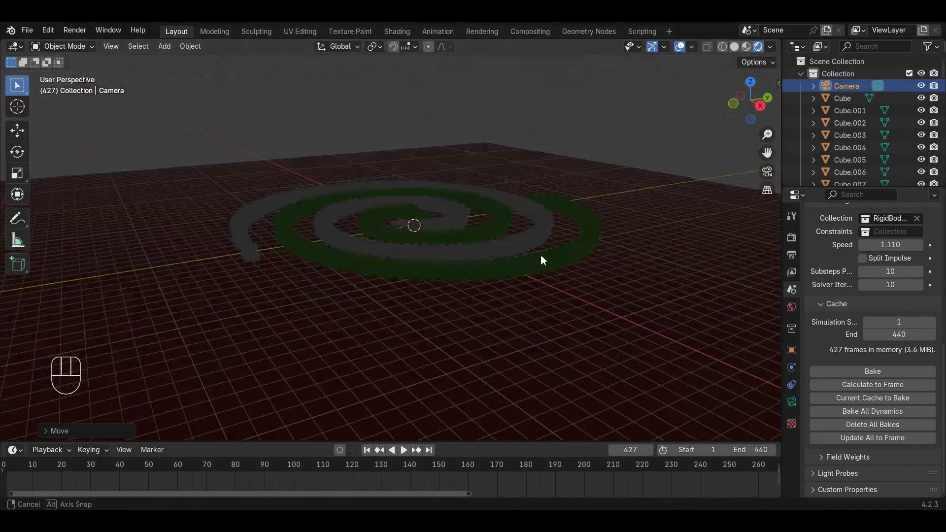
Try a sun light, raising and rotating it, then delete it.
{"action": "key", "text": "shift+a"}
{"action": "left_click", "coordinate": [615, 236]}
{"action": "key", "text": "g"}
{"action": "key", "text": "z"}
{"action": "left_click", "coordinate": [546, 134]}
{"action": "middle_click_drag", "start_coordinate": [574, 143], "coordinate": [617, 221]}
{"action": "key", "text": "r"}
{"action": "key", "text": "KP_0"}
{"action": "key", "text": "r"}
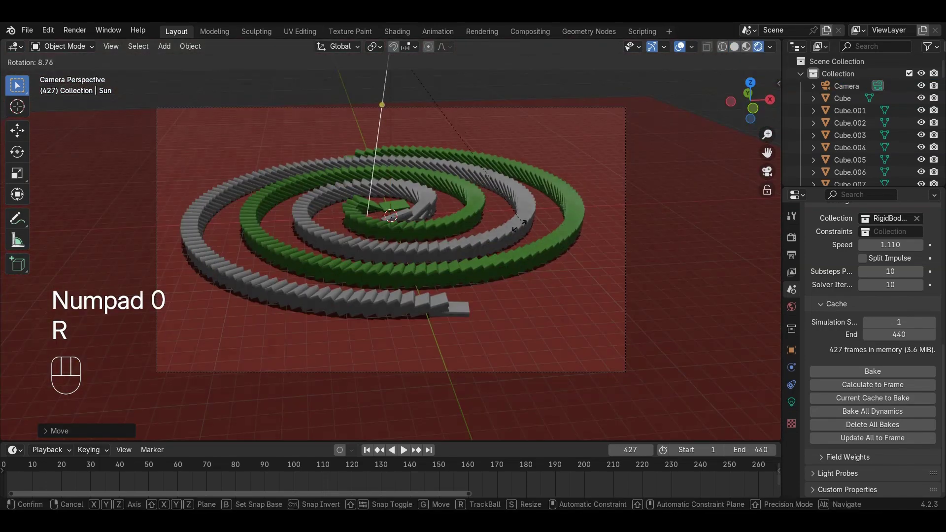
{"action": "left_click", "coordinate": [454, 203]}
{"action": "key", "text": "x"}
Add an area light, raise it, rotate it around X, and set its power to 4000 W.
{"action": "key", "text": "shift+a"}
{"action": "mouse_move", "coordinate": [399, 216]}
{"action": "left_click", "coordinate": [504, 256]}
{"action": "key", "text": "g"}
{"action": "key", "text": "z"}
{"action": "key", "text": "r"}
{"action": "key", "text": "x"}
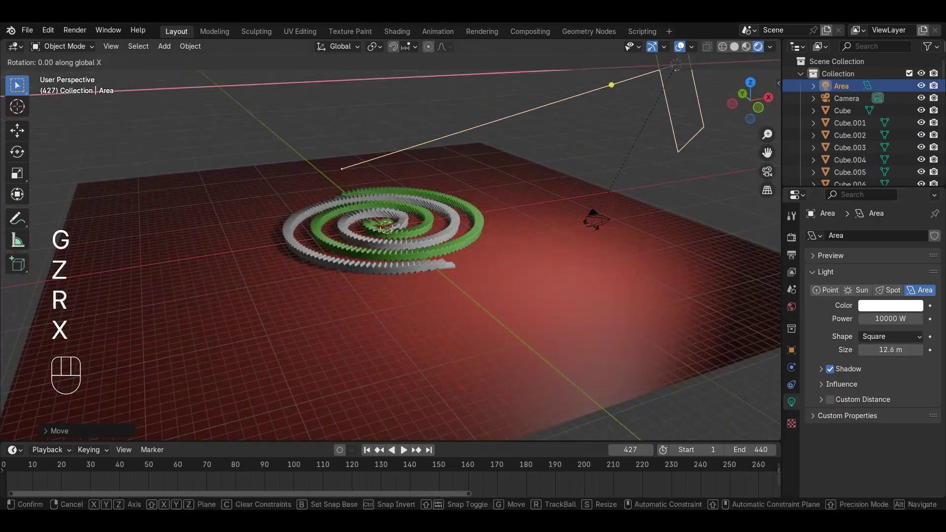
{"action": "left_click", "coordinate": [542, 197]}
{"action": "double_click", "coordinate": [891, 319]}
{"action": "type", "text": "4000"}
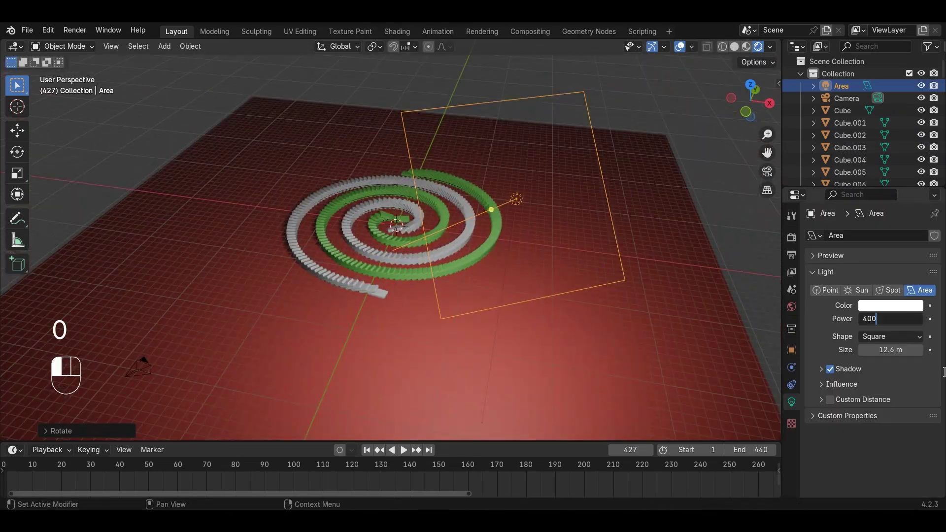
{"action": "key", "text": "Return"}
Position and rotate another area light around Z so it lights the spiral in the camera view.
{"action": "key", "text": "g"}
{"action": "left_click", "coordinate": [751, 84]}
{"action": "key", "text": "g"}
{"action": "key", "text": "KP_0"}
{"action": "middle_click_drag", "start_coordinate": [445, 133], "coordinate": [406, 292]}
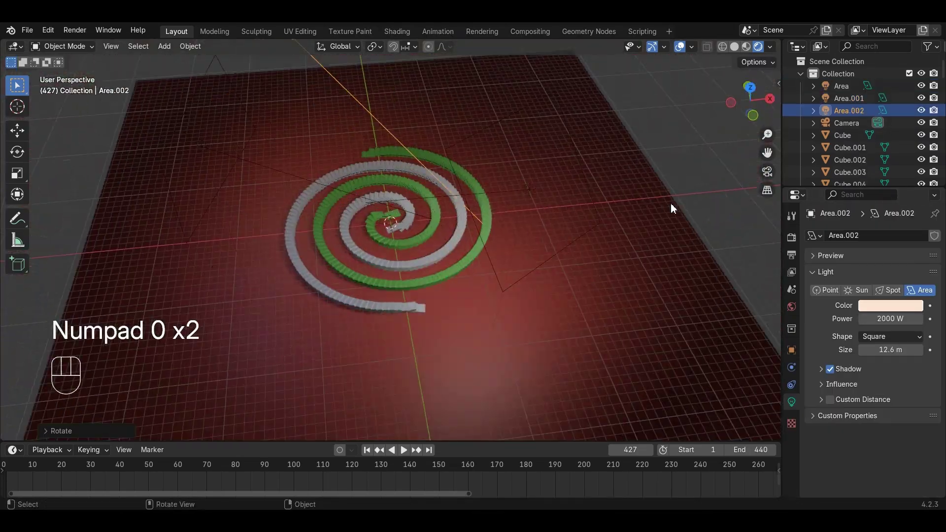
{"action": "scroll", "coordinate": [430, 255], "scroll_direction": "down", "scroll_amount": 3}
{"action": "key", "text": "g"}
{"action": "key", "text": "r"}
{"action": "key", "text": "z"}
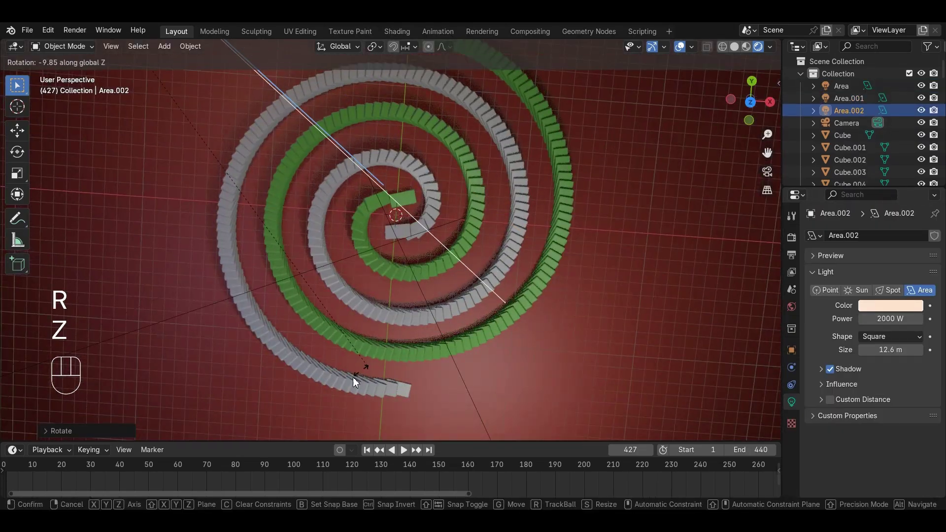
{"action": "left_click", "coordinate": [356, 382]}
{"action": "key", "text": "KP_0"}
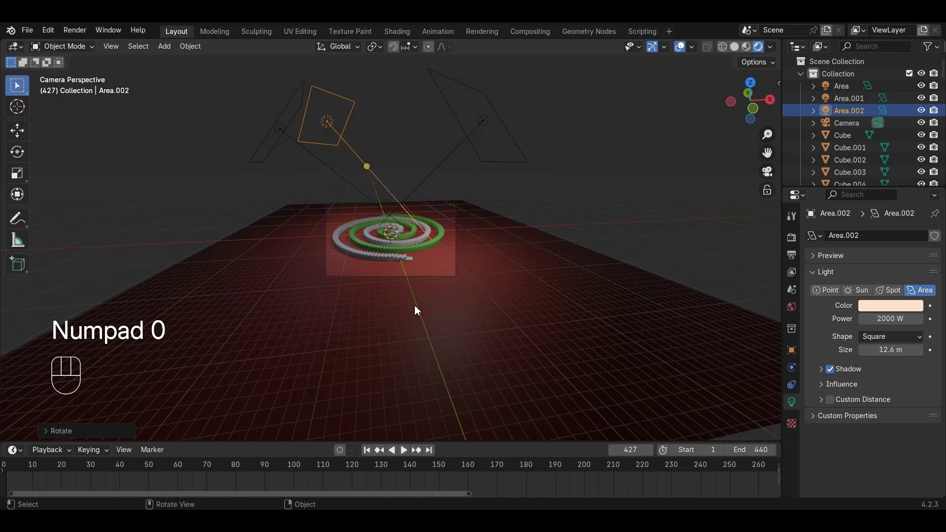
{"action": "key", "text": "g"}
{"action": "key", "text": "z"}
{"action": "key", "text": "z"}
{"action": "middle_click_drag", "start_coordinate": [415, 306], "coordinate": [397, 144], "text": "ctrl"}
{"action": "left_click", "coordinate": [407, 254]}
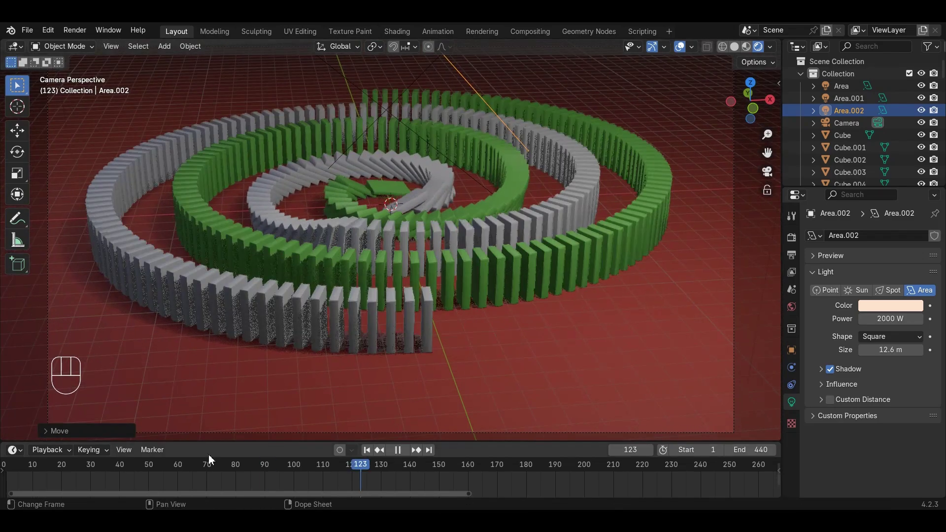
Stop playback, rewind the animation to frame 0, and enlarge the camera frame.
{"action": "key", "text": "space"}
{"action": "left_click_drag", "start_coordinate": [30, 466], "coordinate": [3, 465]}
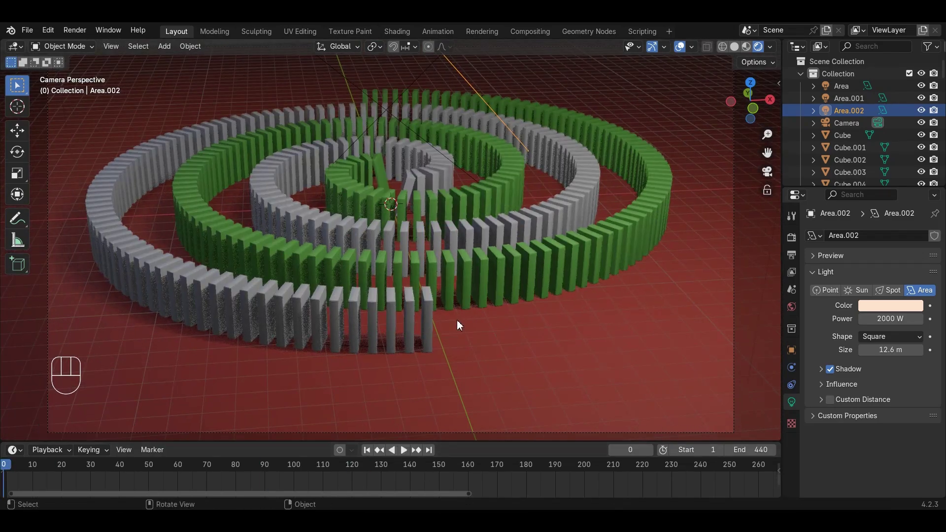
{"action": "middle_click_drag", "start_coordinate": [457, 320], "coordinate": [795, 284], "text": "ctrl"}
In Output Properties, set the output file format to FFmpeg Video.
{"action": "left_click", "coordinate": [795, 271]}
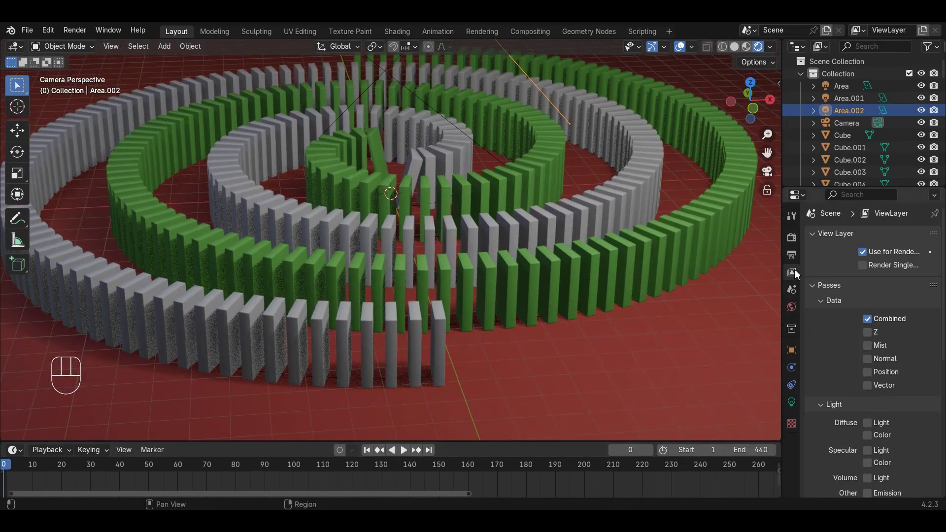
{"action": "left_click", "coordinate": [793, 256]}
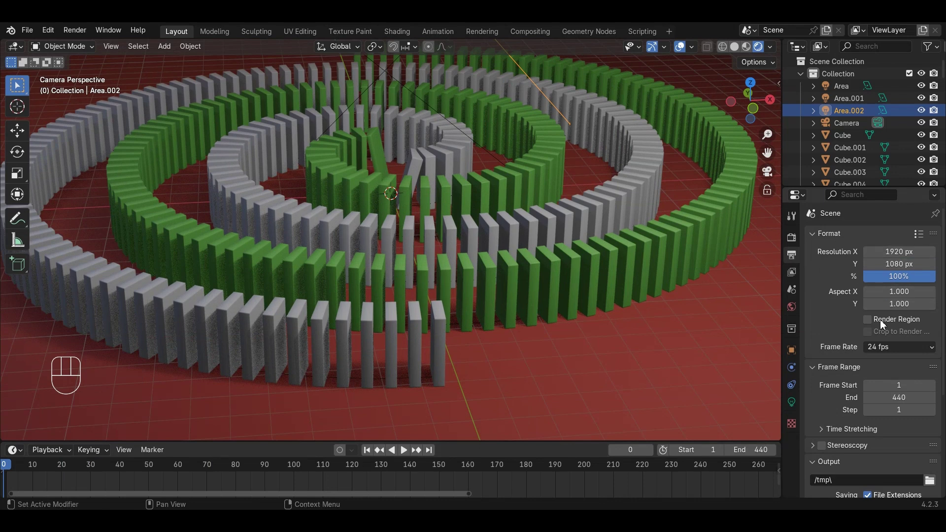
{"action": "scroll", "coordinate": [878, 416], "scroll_direction": "down", "scroll_amount": 1}
{"action": "mouse_move", "coordinate": [879, 417]}
{"action": "middle_mouse_down", "text": "ctrl"}
{"action": "mouse_move", "coordinate": [878, 429]}
{"action": "mouse_move", "coordinate": [874, 416]}
{"action": "middle_mouse_up", "text": "ctrl"}
{"action": "scroll", "coordinate": [875, 416], "scroll_direction": "down", "scroll_amount": 3}
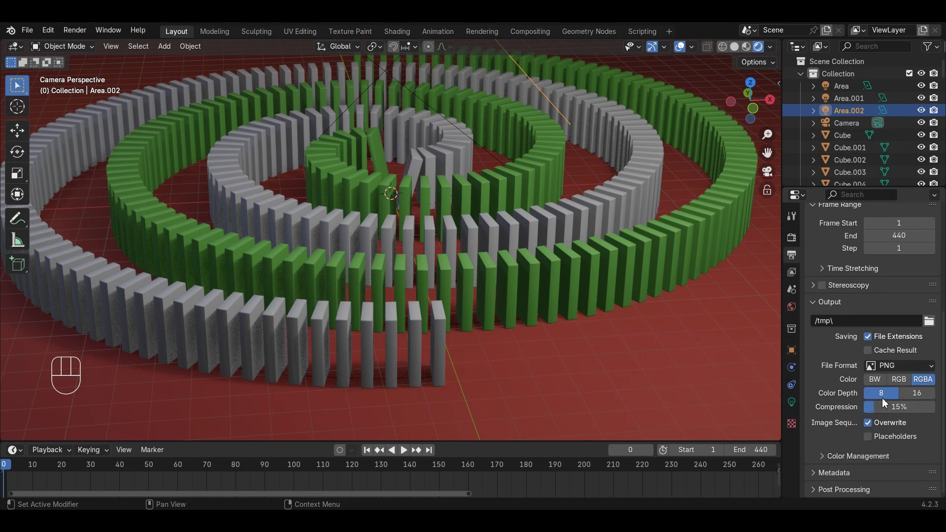
{"action": "left_click", "coordinate": [907, 368]}
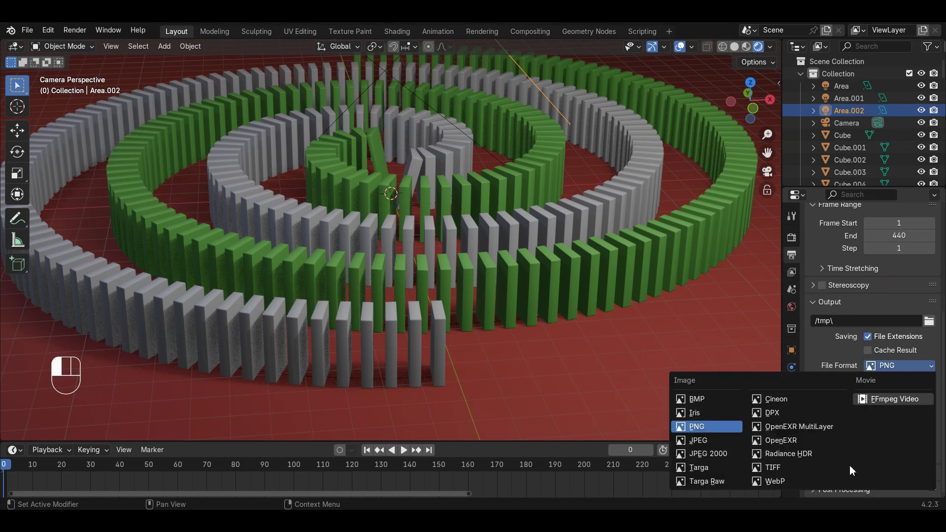
{"action": "left_click", "coordinate": [885, 404]}
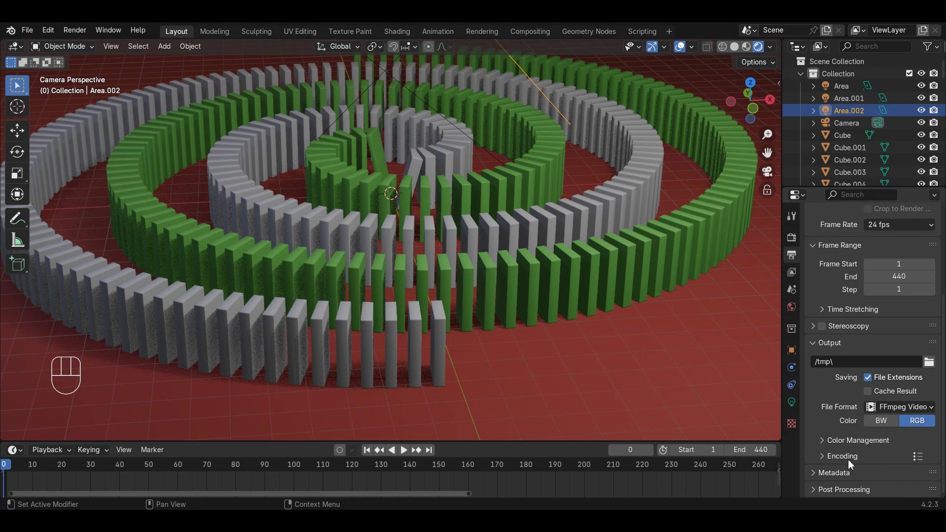
Expand Encoding to show the Matroska container with H.264, then bring up the Render menu.
{"action": "left_click", "coordinate": [862, 461]}
{"action": "scroll", "coordinate": [901, 475], "scroll_direction": "down", "scroll_amount": 5}
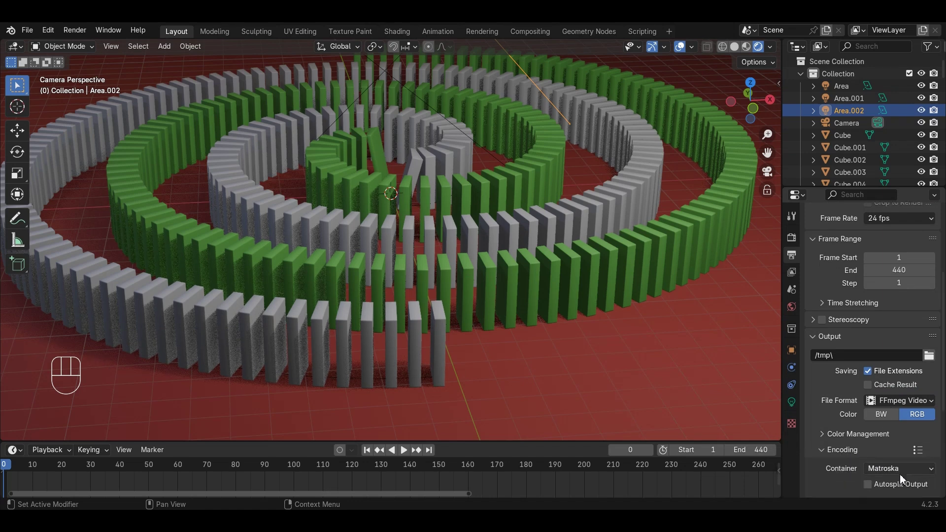
{"action": "left_click", "coordinate": [73, 30]}
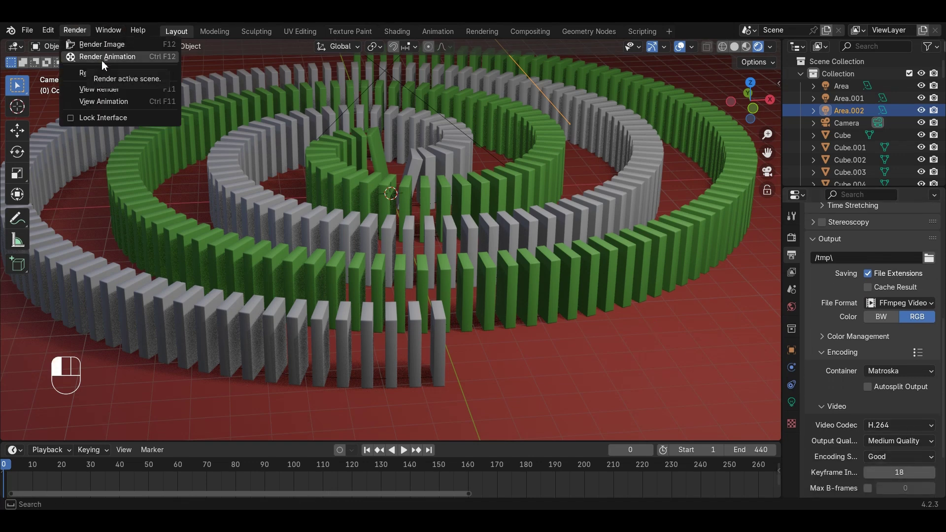